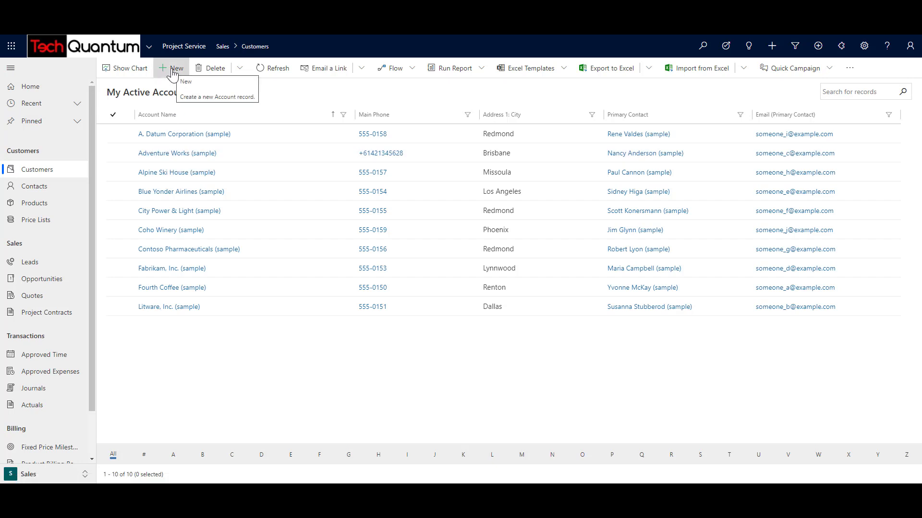
Open the Adventure Works (sample) account and set its relationship type to Customer
left_click(159, 154)
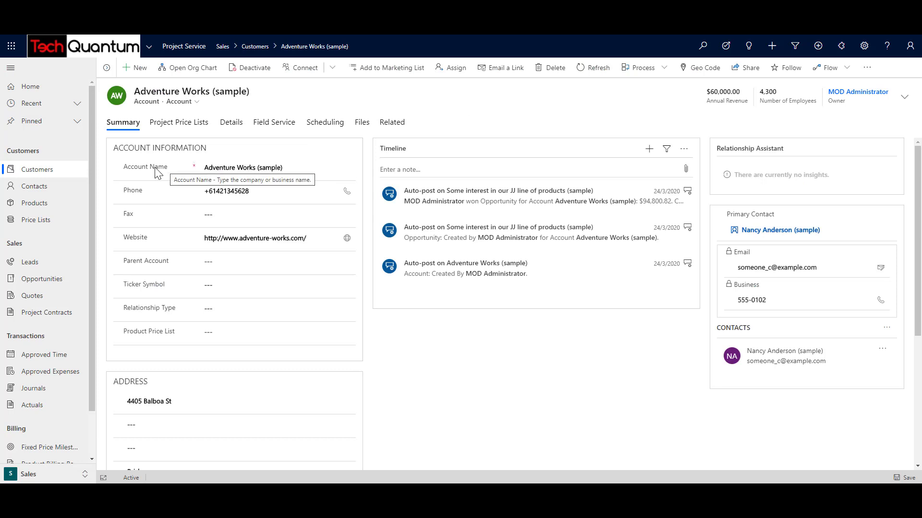
left_click(206, 168)
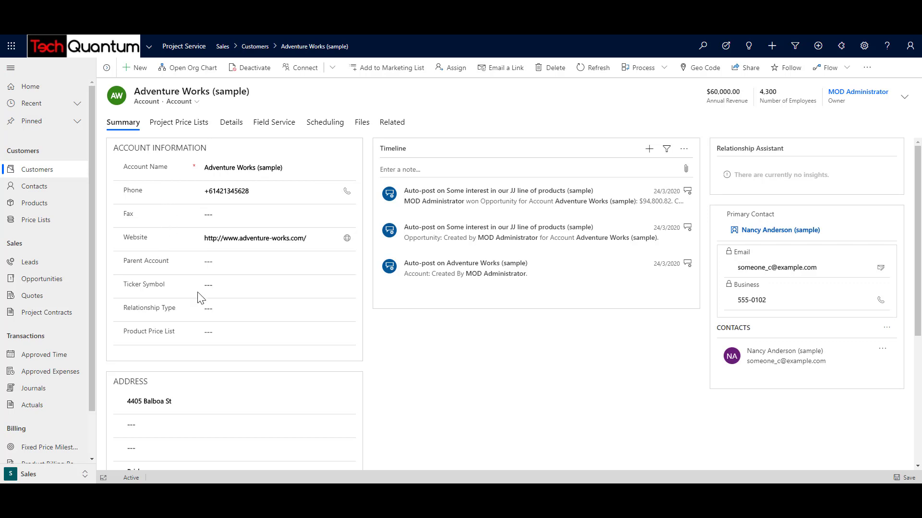
mouse_move(147, 285)
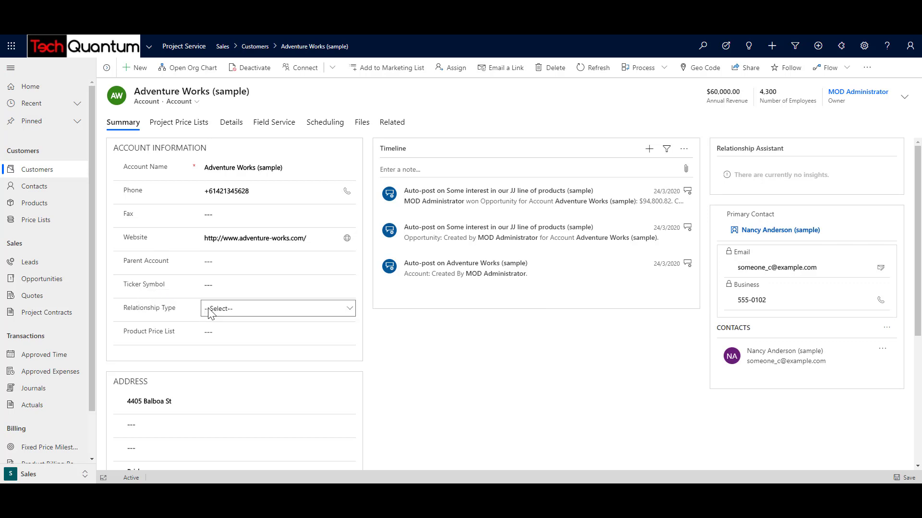
left_click(216, 309)
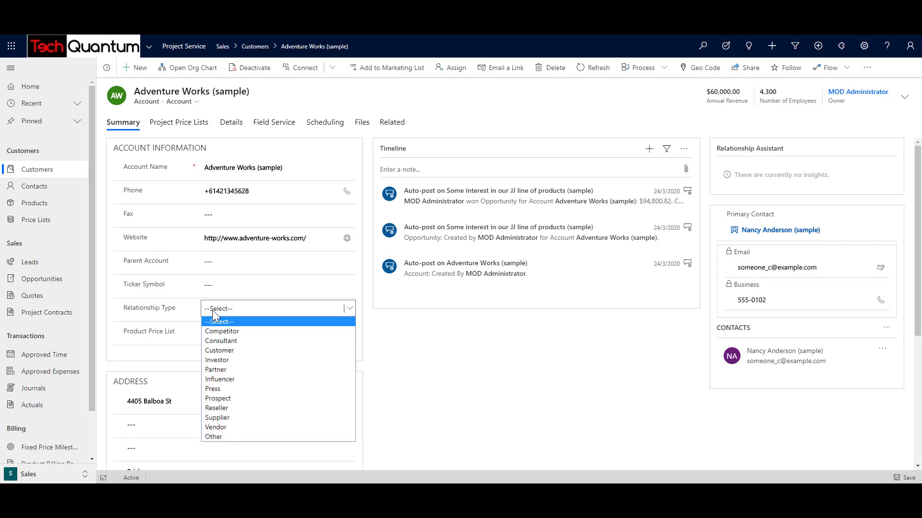
left_click(228, 351)
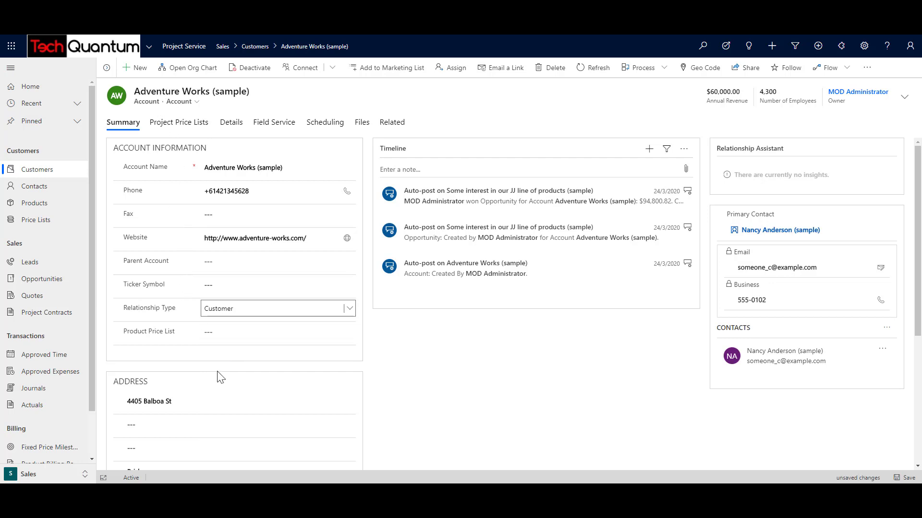
left_click(225, 310)
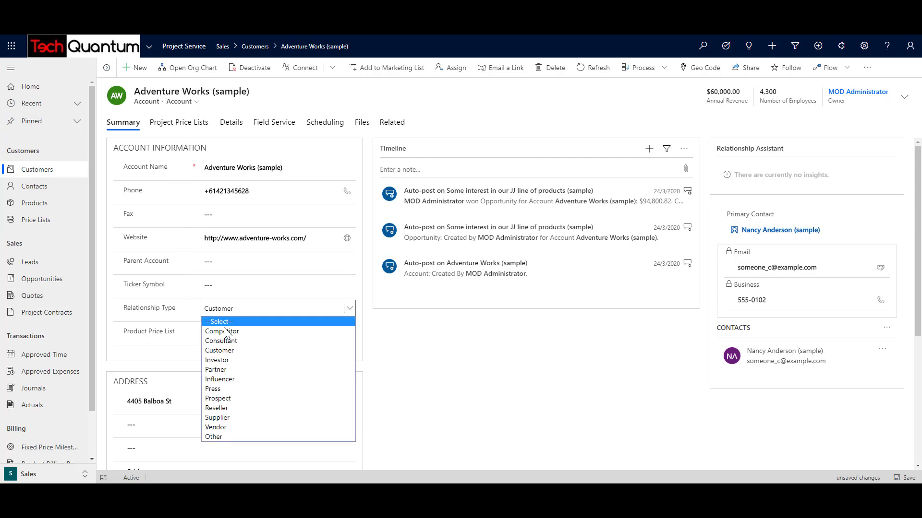
left_click(229, 350)
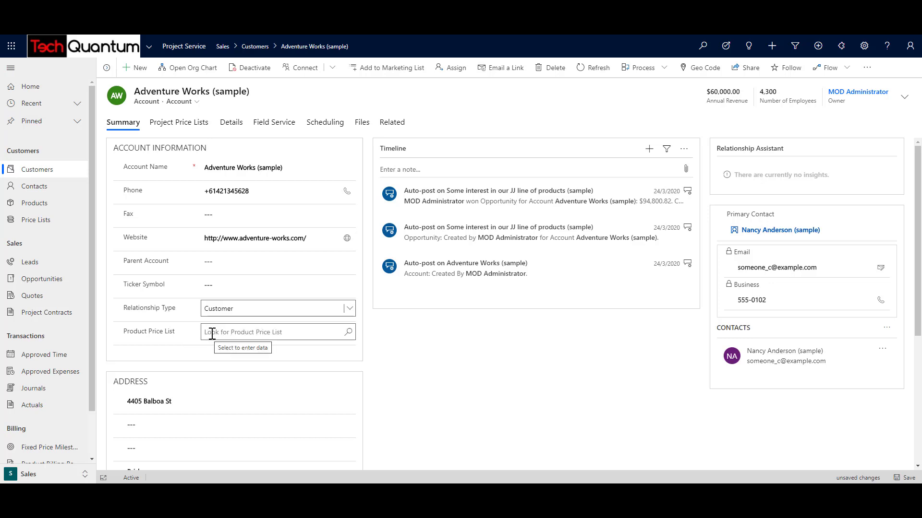
Set the account's product price list to AU Bill Rates and save the record
left_click(319, 331)
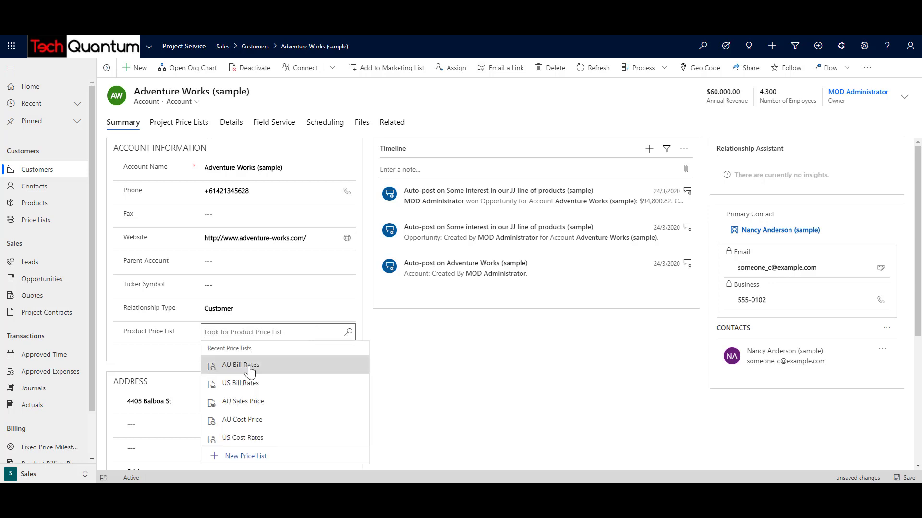
left_click(250, 370)
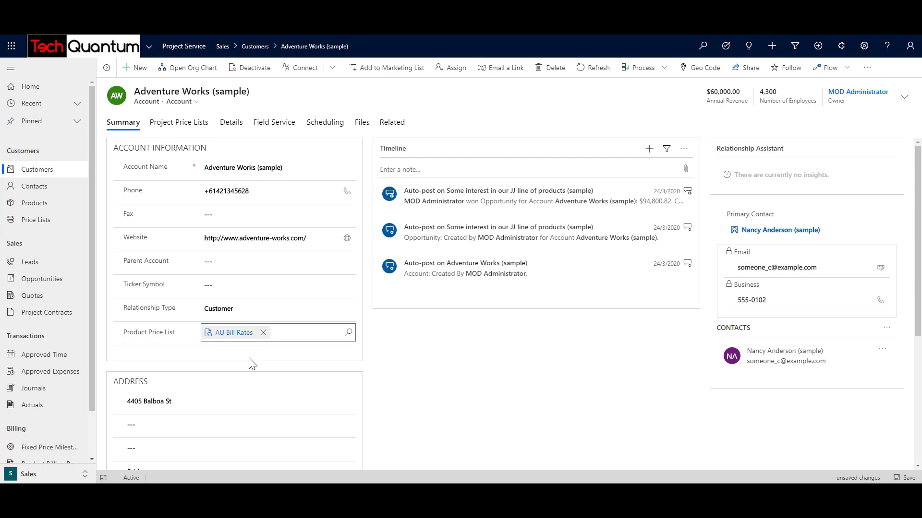
scroll(195, 391, "down", 2)
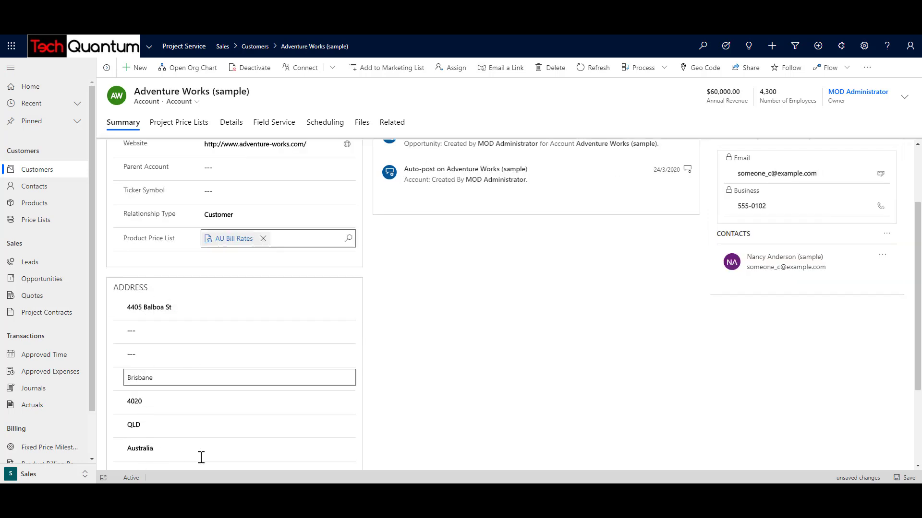
scroll(648, 454, "up", 2)
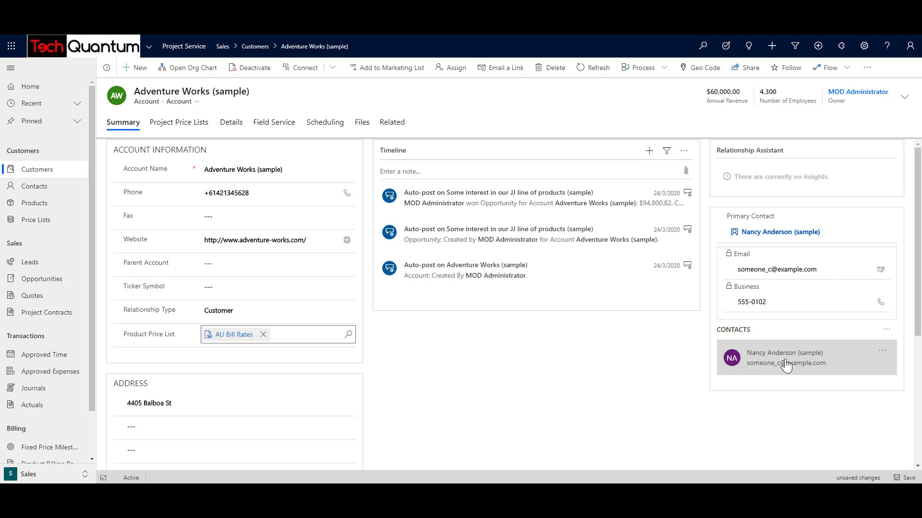
left_click(886, 330)
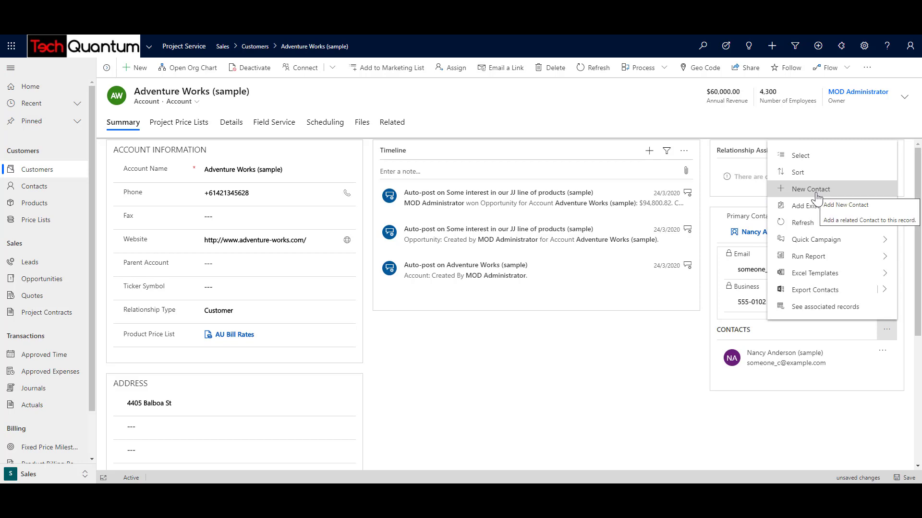
left_click(656, 395)
left_click(906, 479)
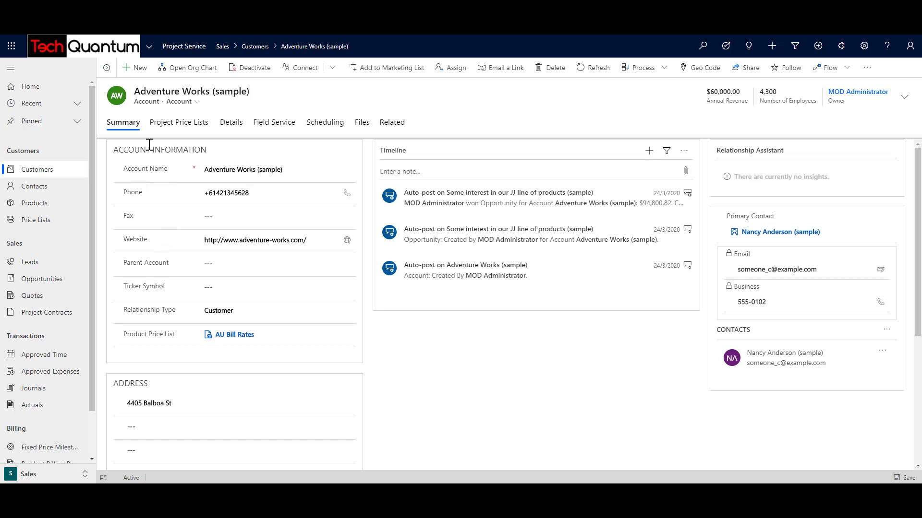
Add a project price list to the account with description AU Bill Rates and price list AU Bill Rates, then save and close it
left_click(178, 127)
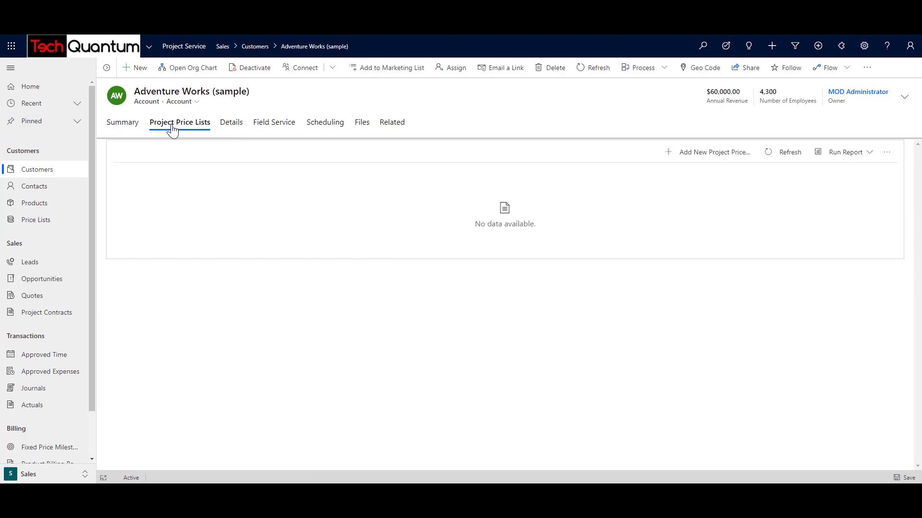
left_click(706, 153)
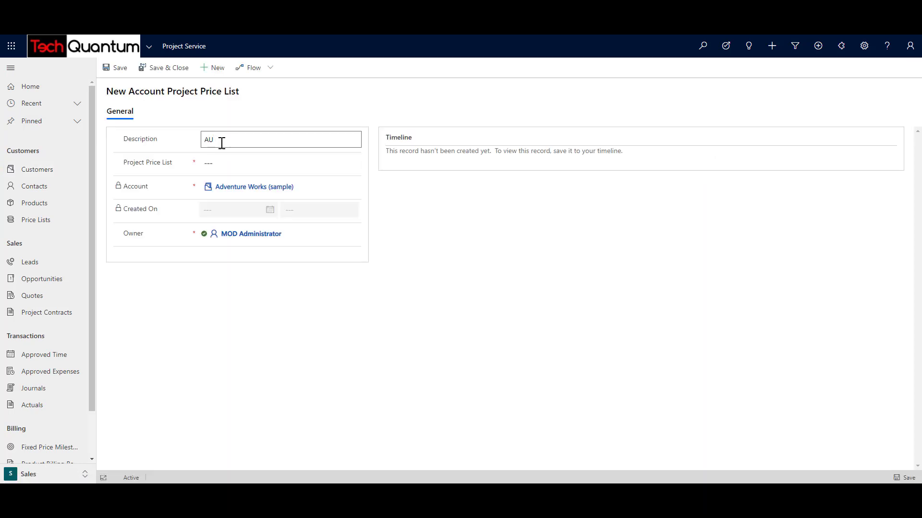
left_click(243, 162)
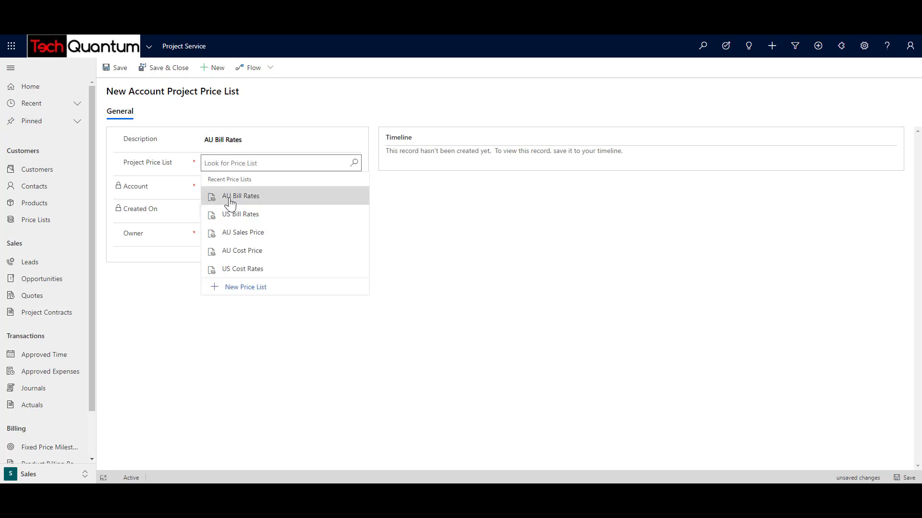
left_click(235, 200)
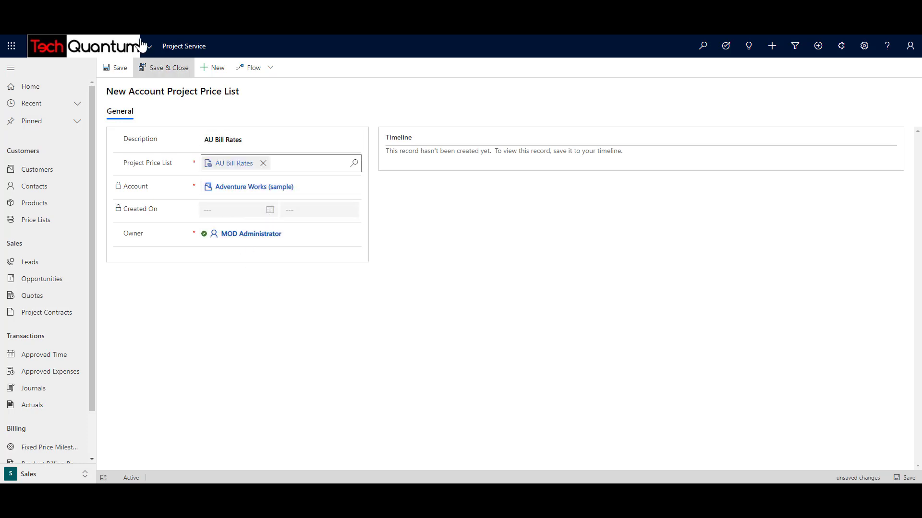
left_click(166, 71)
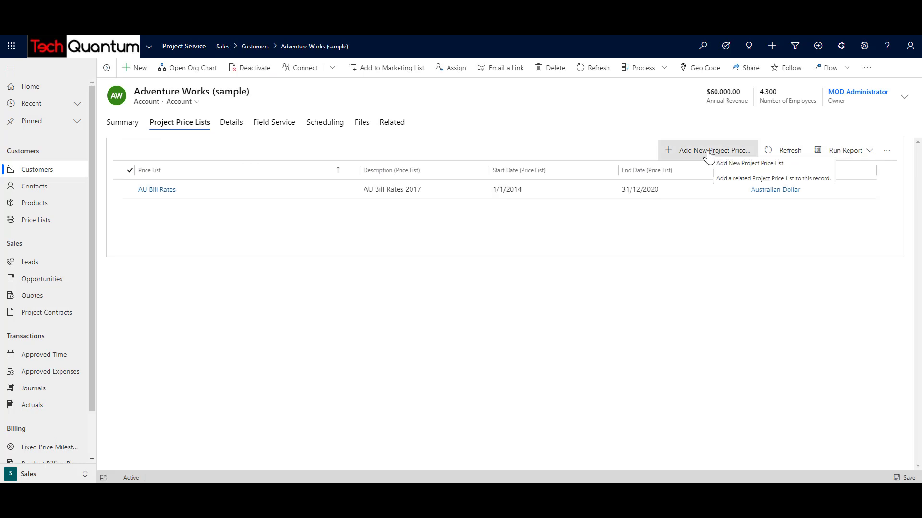
In the account's company profile details, set the industry to Transportation and the ownership to Private
left_click(233, 128)
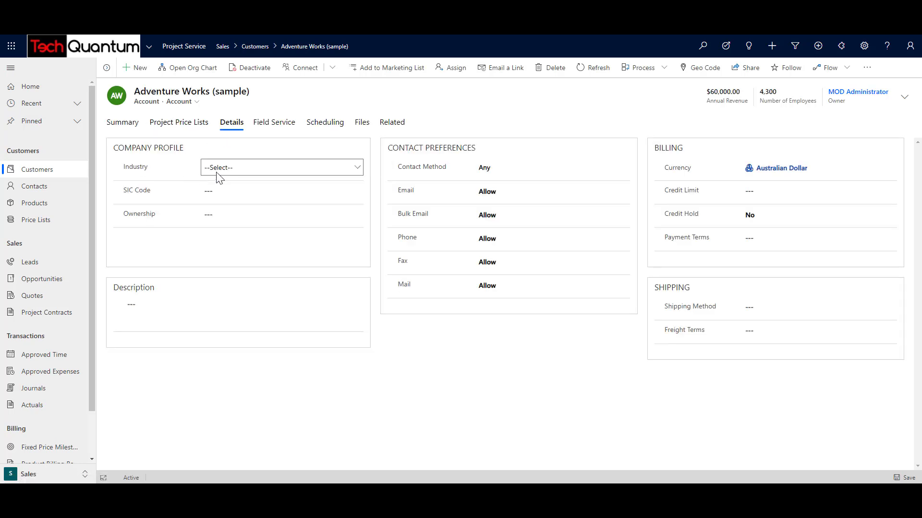
left_click(217, 172)
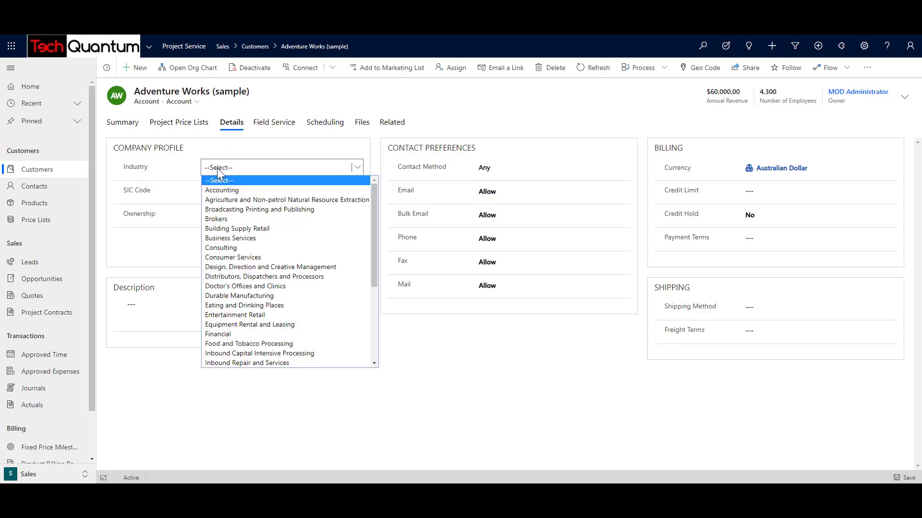
key("t")
scroll(268, 366, "down", 1)
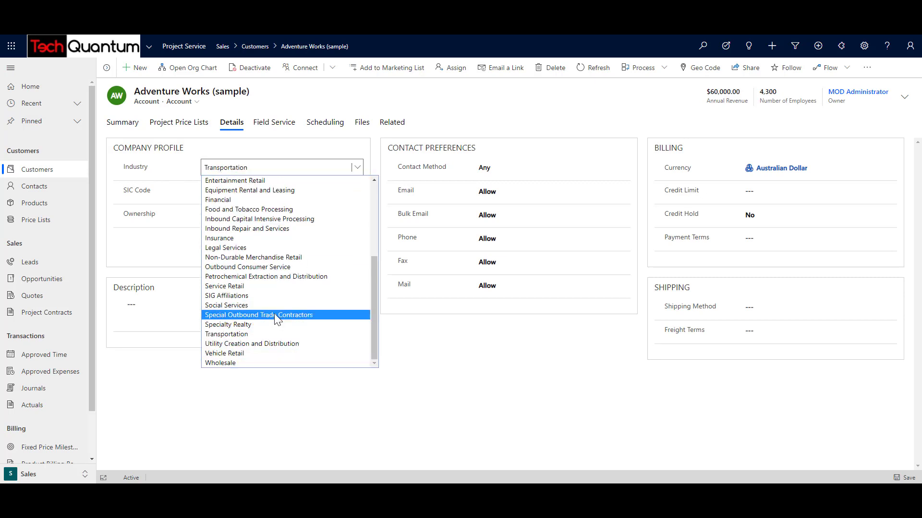
left_click(259, 337)
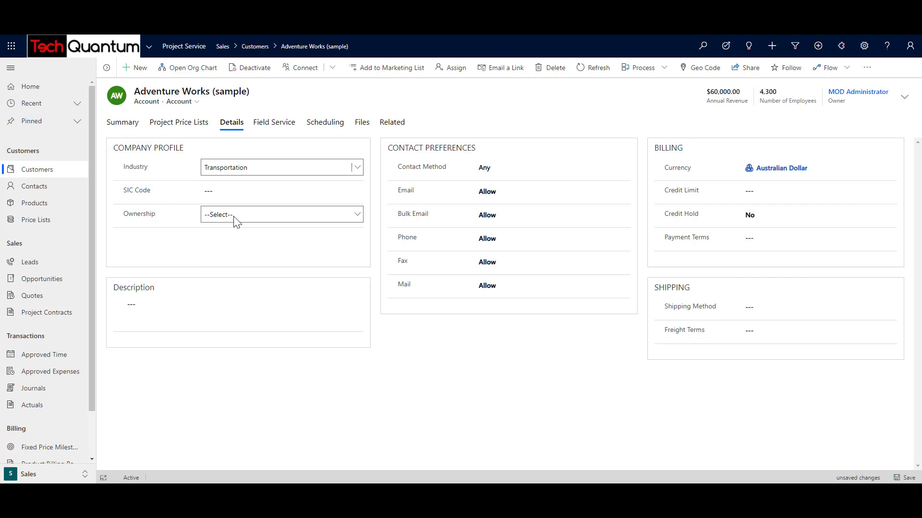
left_click(234, 217)
left_click(231, 248)
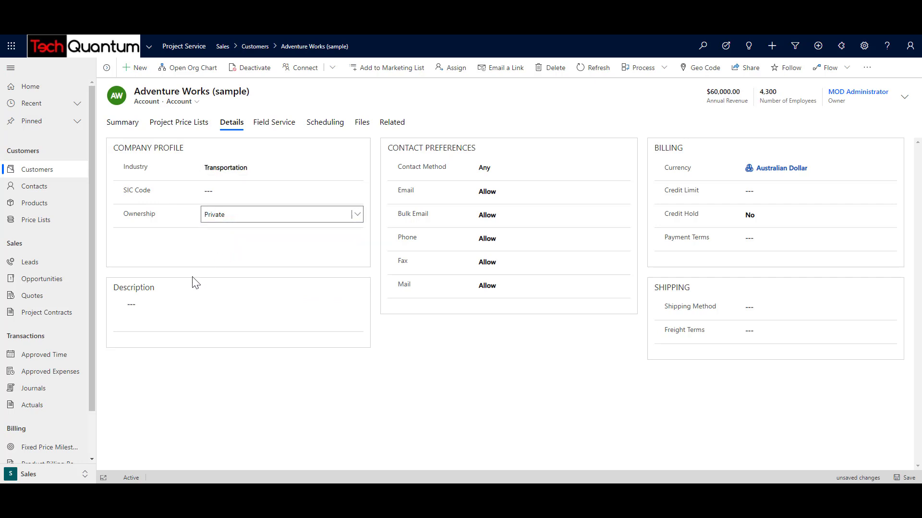
left_click(142, 309)
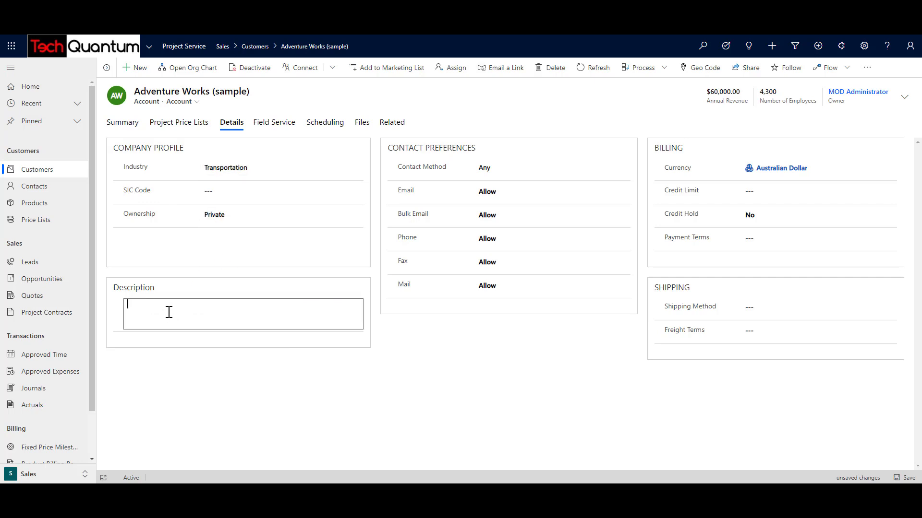
left_click(497, 170)
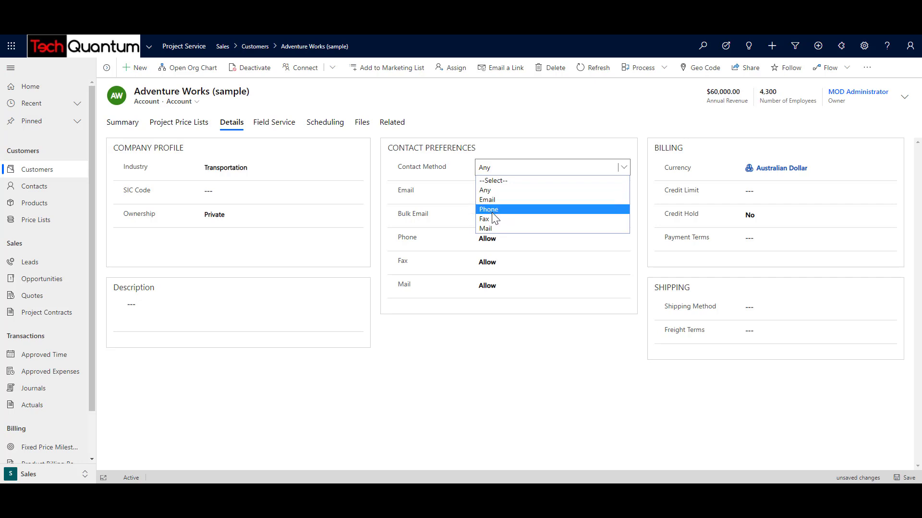
left_click(504, 152)
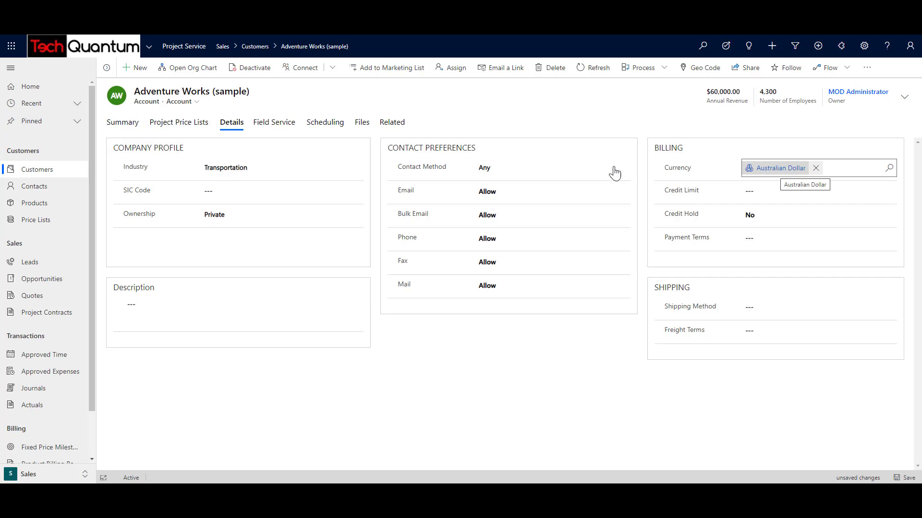
left_click(132, 125)
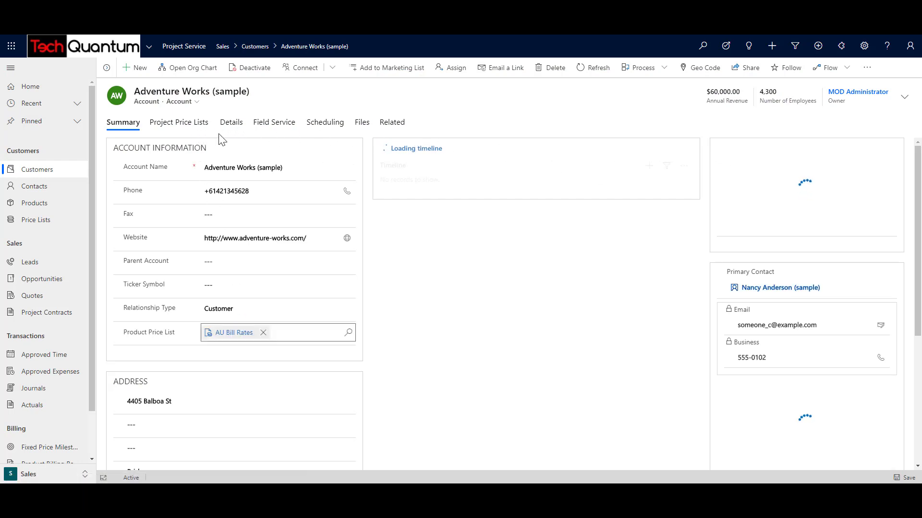
left_click(229, 123)
Set the account's billing payment terms to Net 30 and save the record
left_click(759, 190)
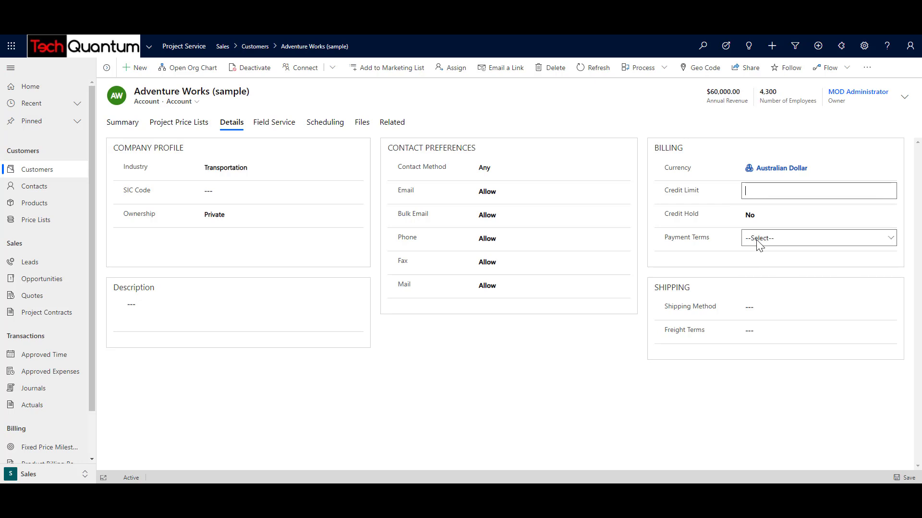
left_click(758, 240)
key("Escape")
left_click(760, 260)
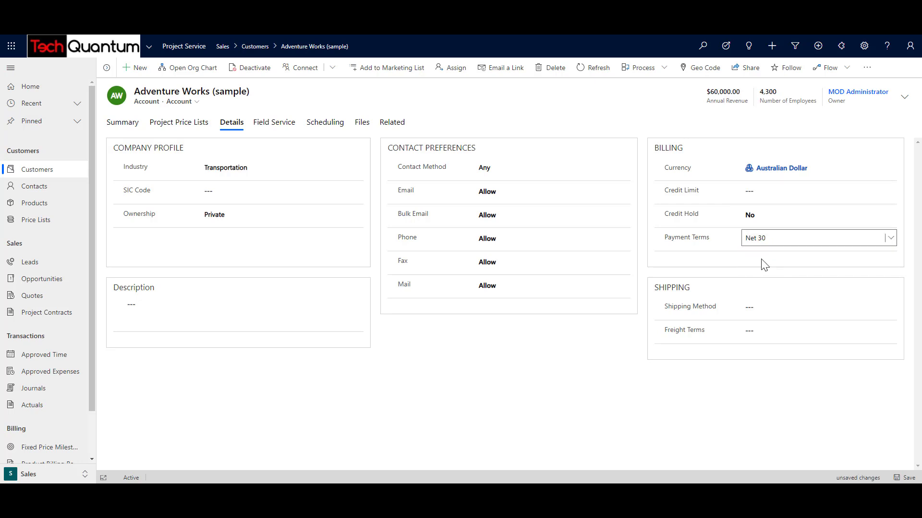
left_click(756, 310)
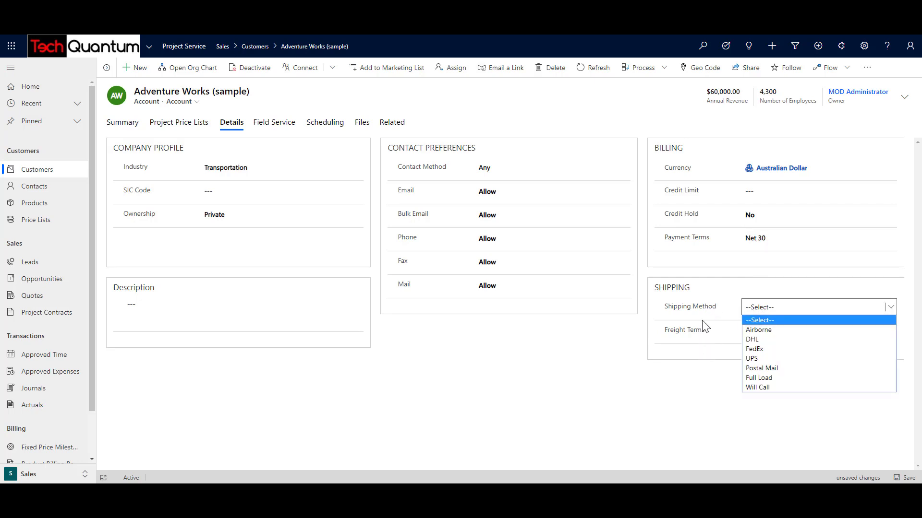
left_click(700, 340)
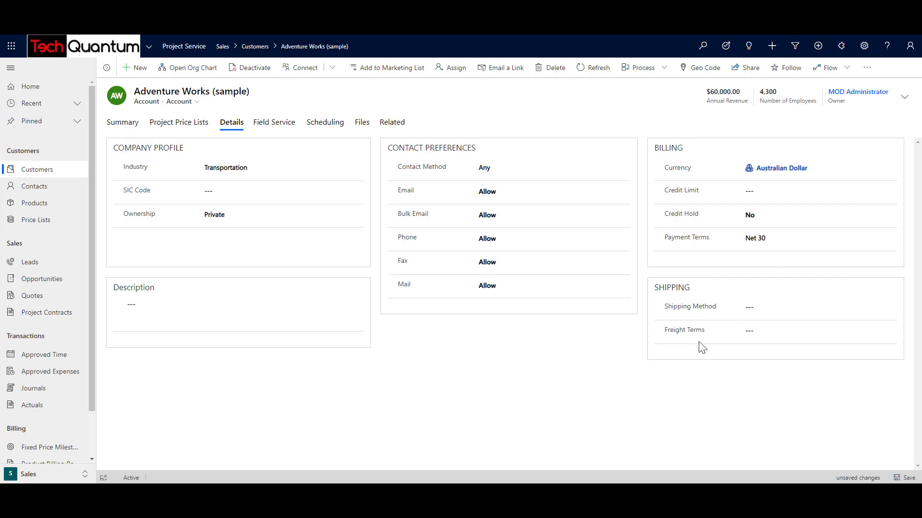
left_click(905, 479)
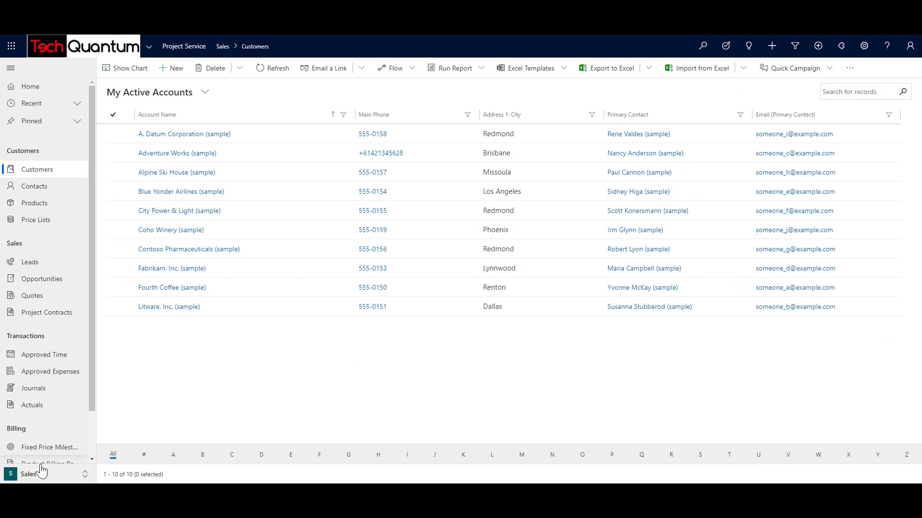
Open the sales opportunities list and look through its available system views
left_click(42, 280)
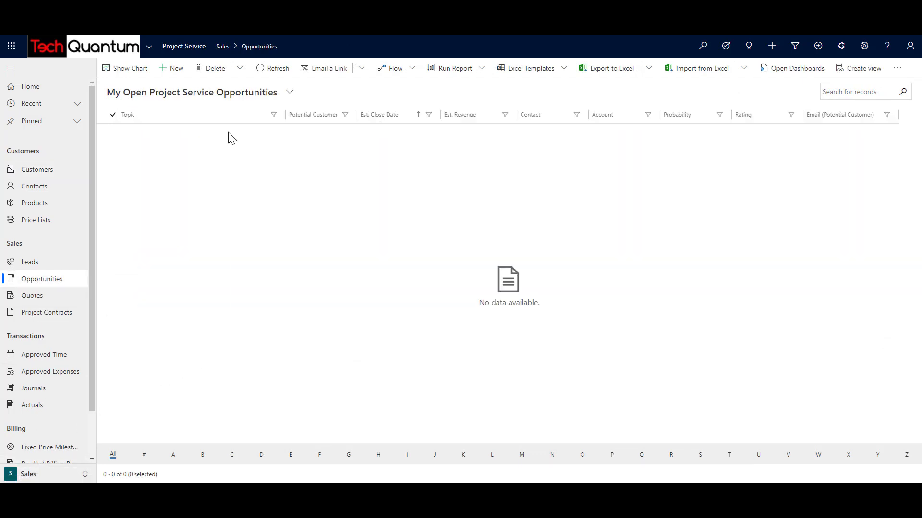
left_click(290, 94)
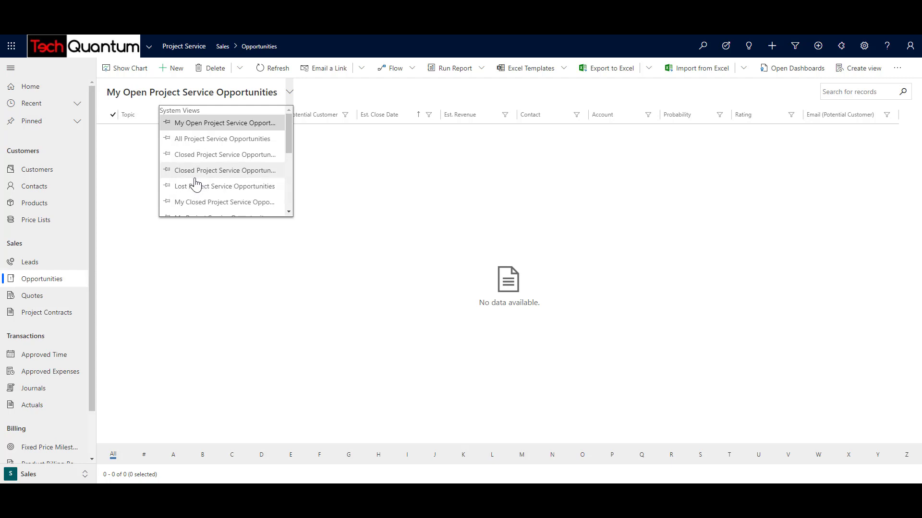
left_click(133, 140)
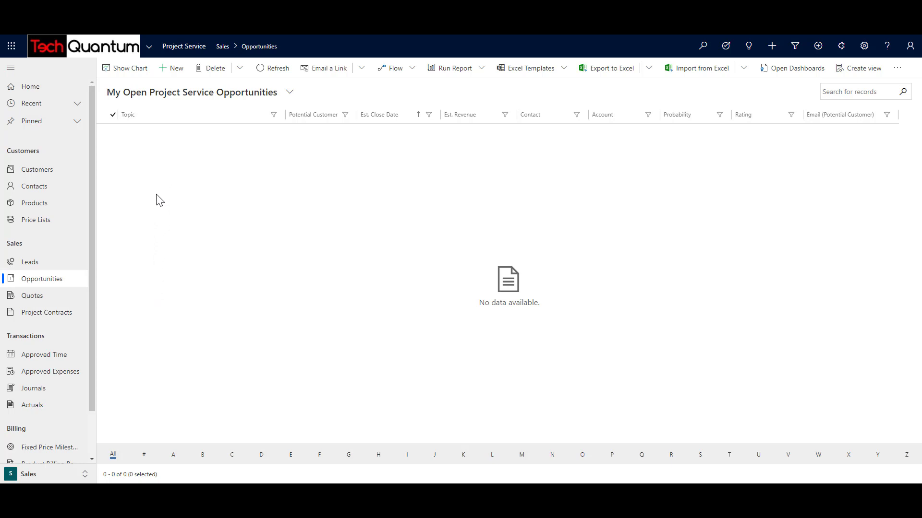
Create a new opportunity with the topic Looking for Dynamics 365 Business Central Implementation
left_click(177, 69)
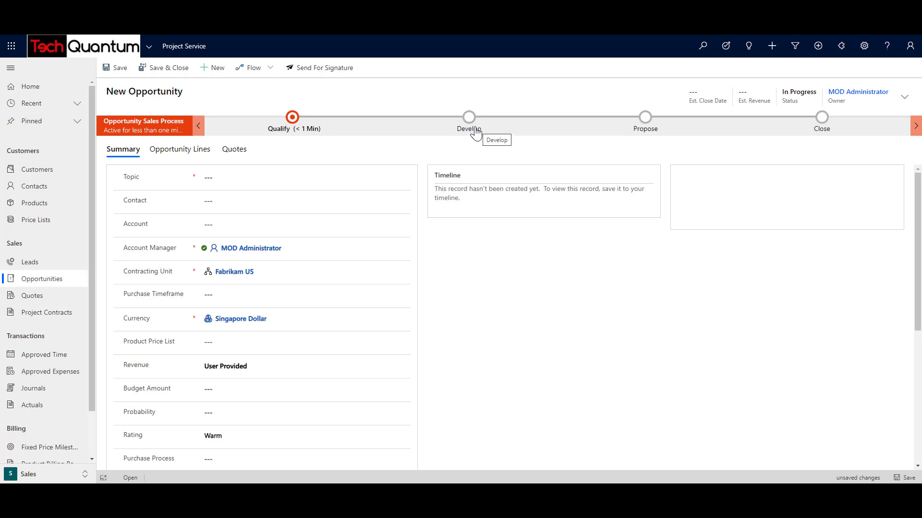
left_click(295, 126)
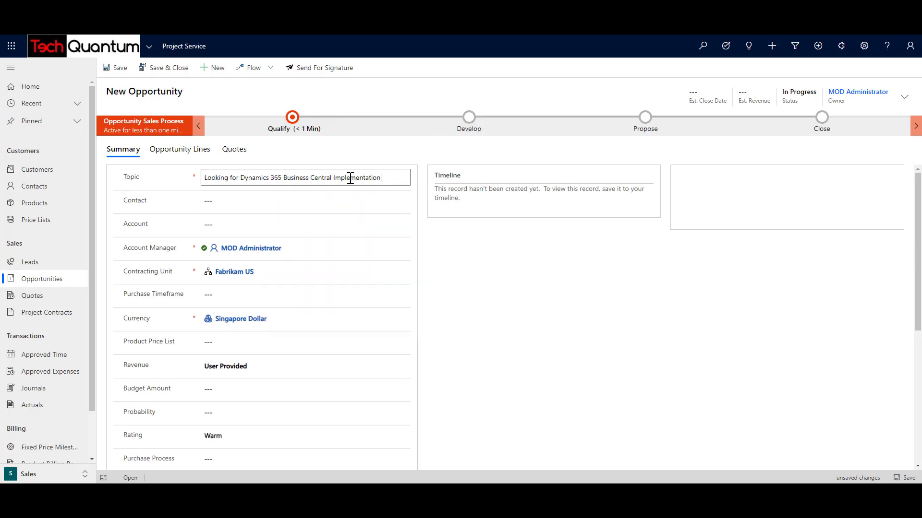
left_click_drag(381, 178, 191, 169)
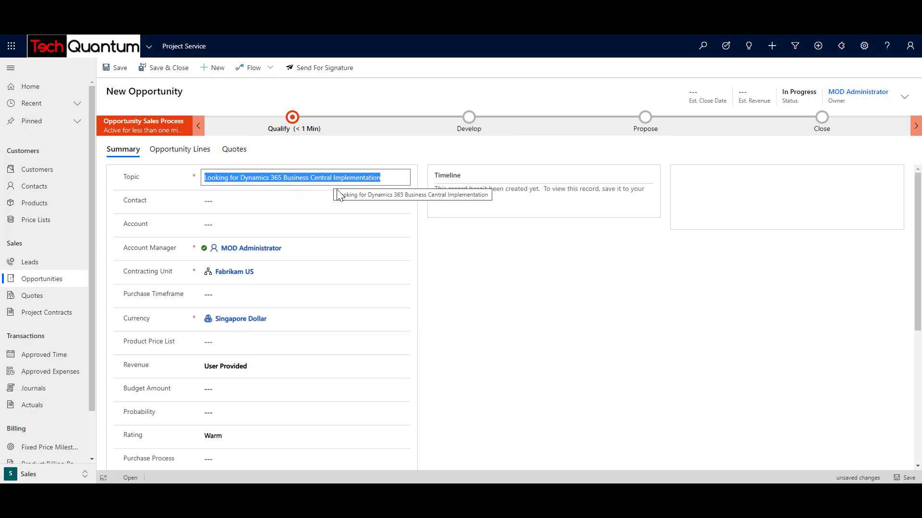
left_click(397, 178)
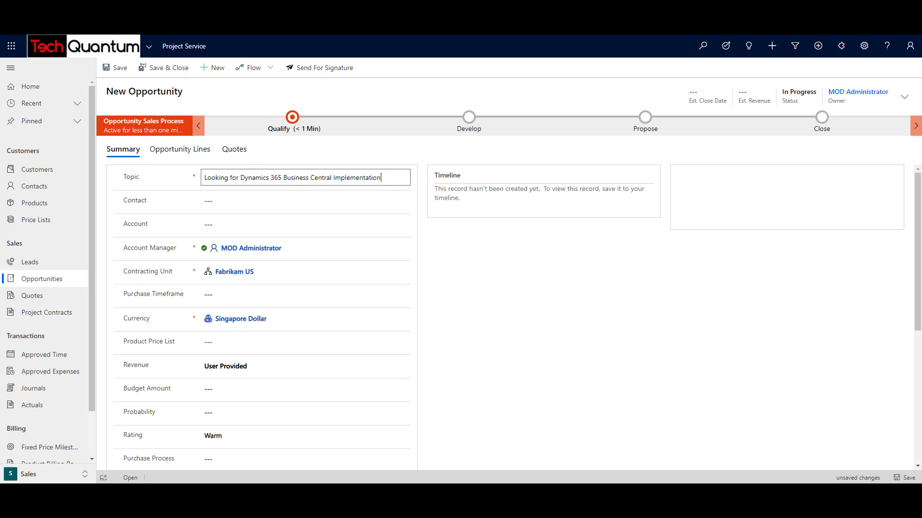
left_click(225, 206)
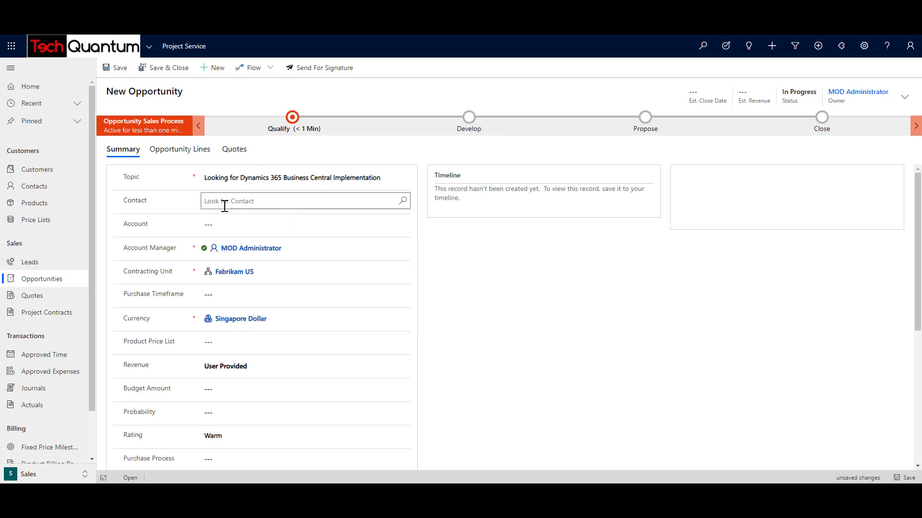
In the Qualify stage, set the account to Adventure Works (sample) and choose the recently used contact
left_click(296, 122)
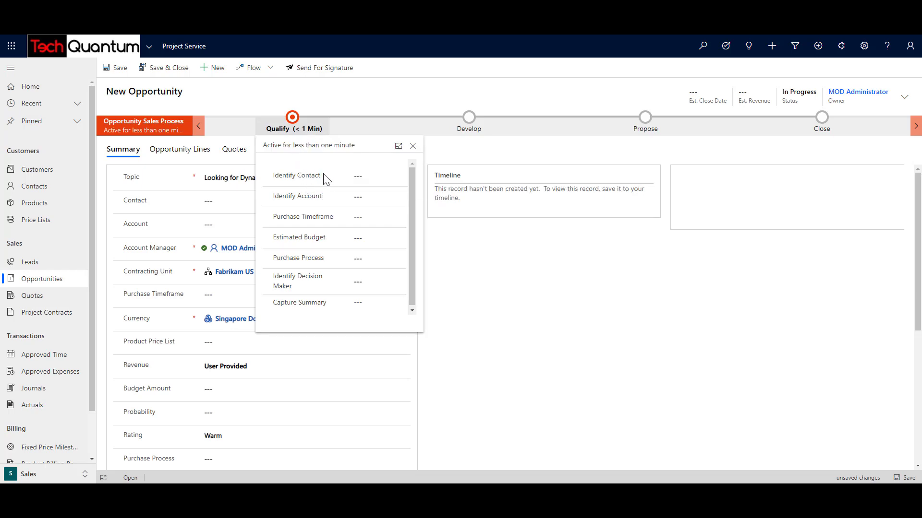
left_click(371, 201)
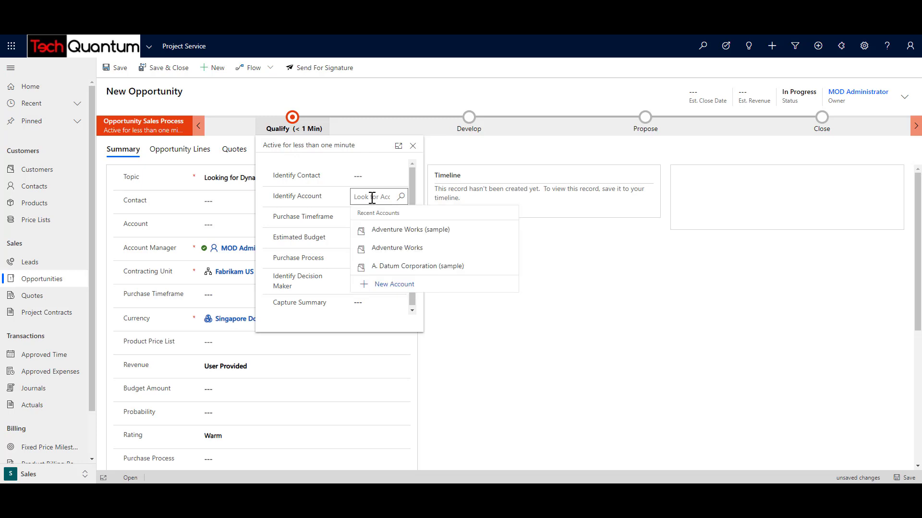
left_click(382, 230)
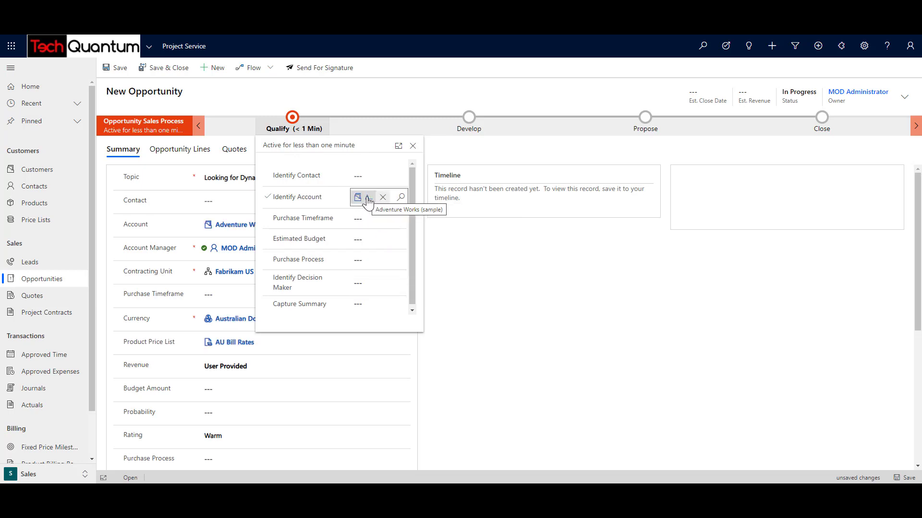
left_click(369, 177)
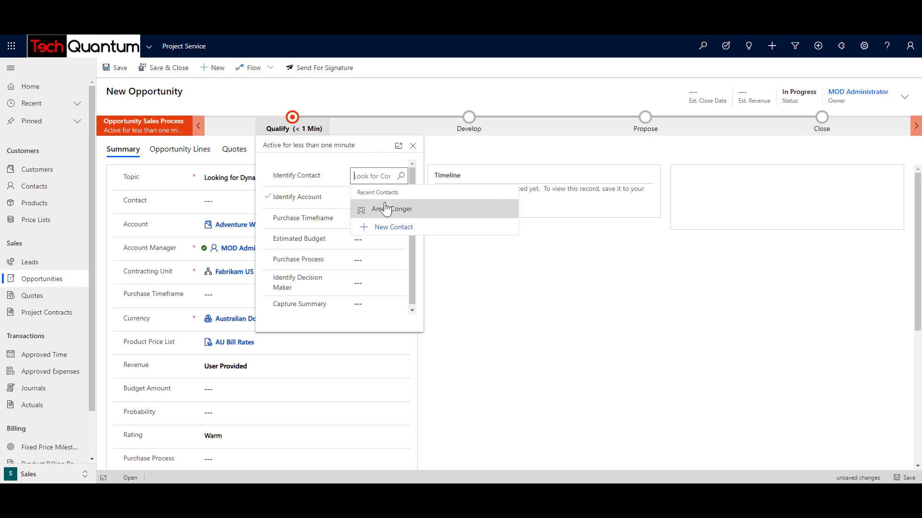
left_click(387, 210)
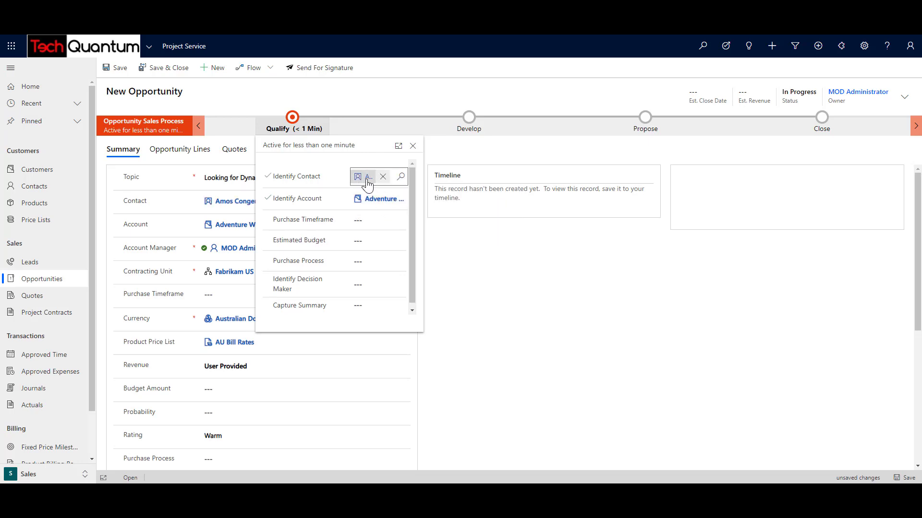
Set the Qualify stage's purchase timeframe to Immediate, estimated budget to 10000000 and purchase process to Committee
left_click(377, 221)
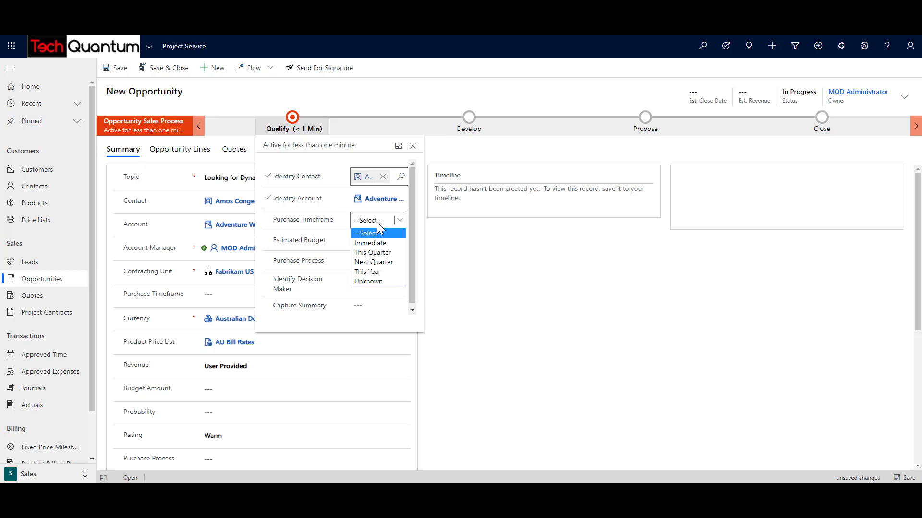
left_click(379, 243)
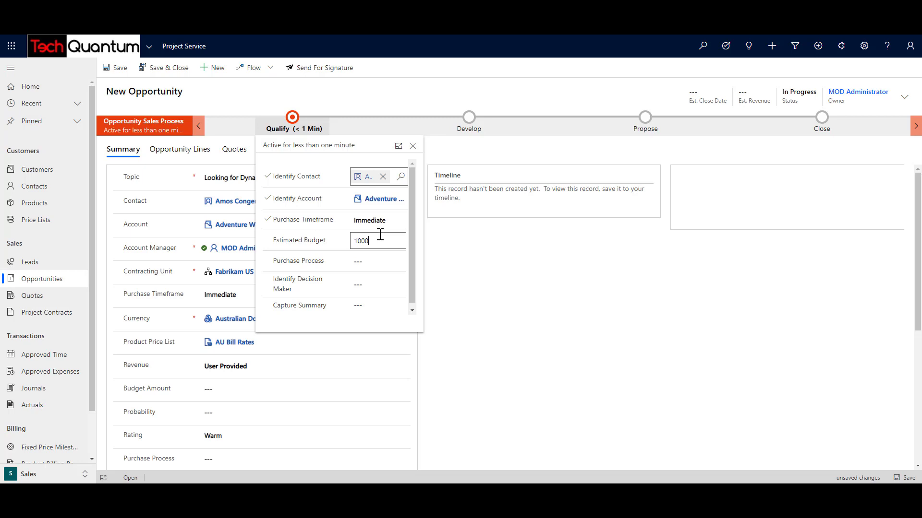
type("10000000")
left_click(377, 262)
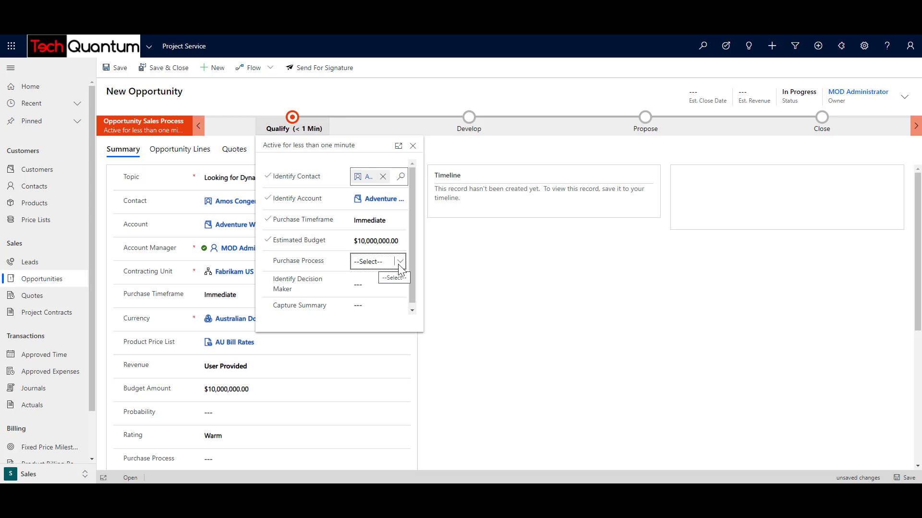
left_click(399, 265)
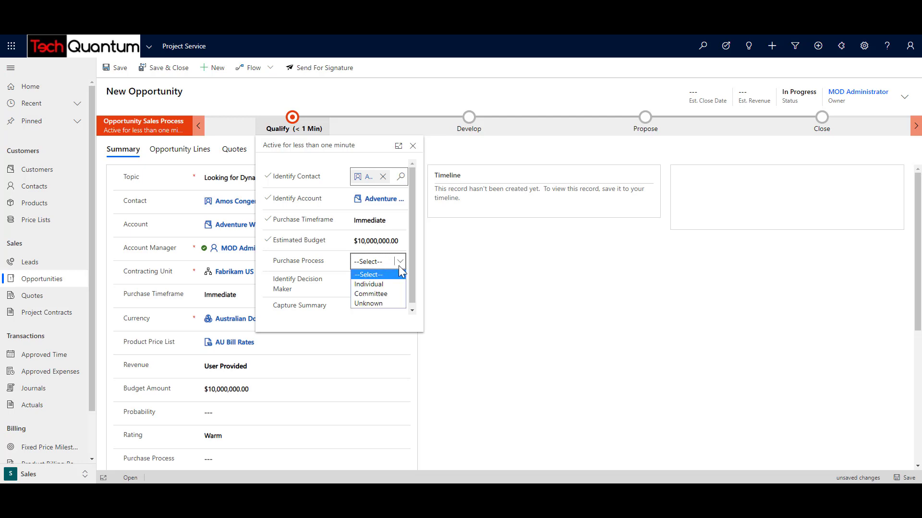
left_click(390, 293)
Mark the decision maker as identified with the summary "Looking for implementing Financials and Manufacturing.", then save the opportunity
left_click(386, 284)
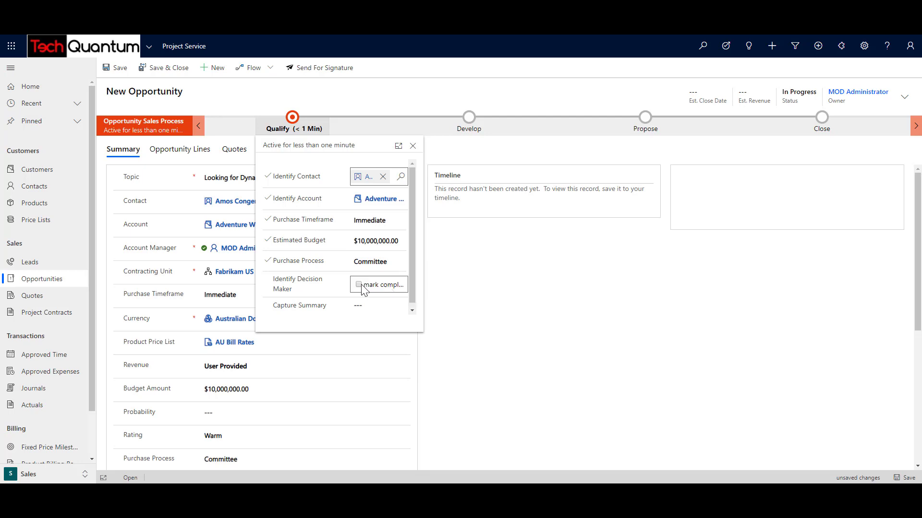
left_click(360, 284)
left_click(364, 305)
left_click_drag(412, 292, 412, 303)
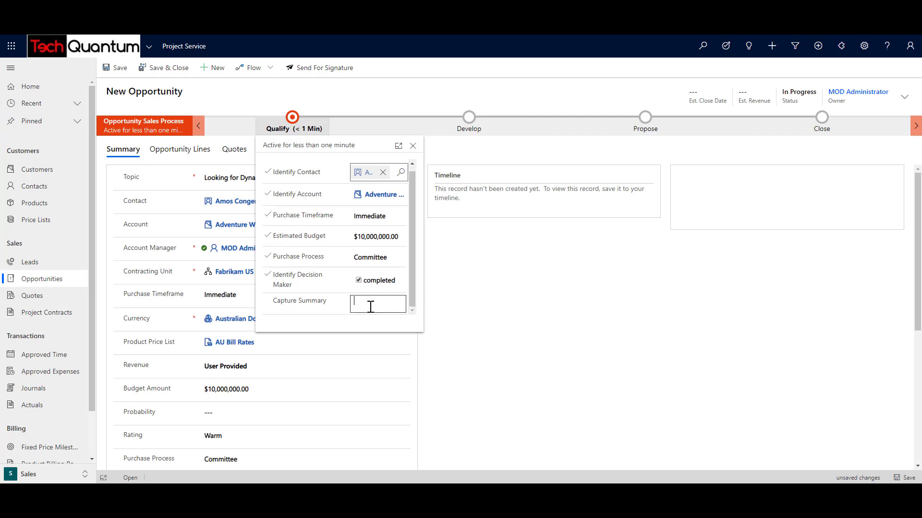
type("Manufacturing.")
scroll(400, 304, "up", 5)
scroll(402, 307, "down", 5)
left_click(412, 146)
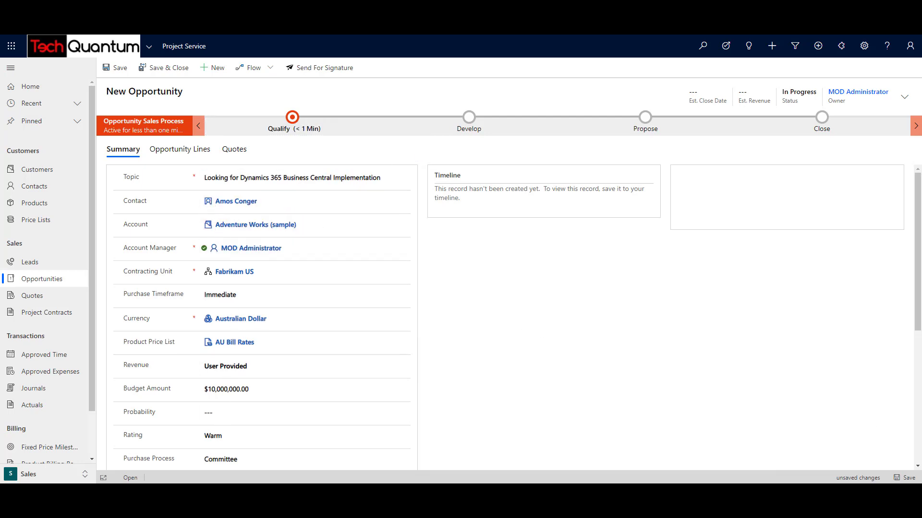
left_click(908, 478)
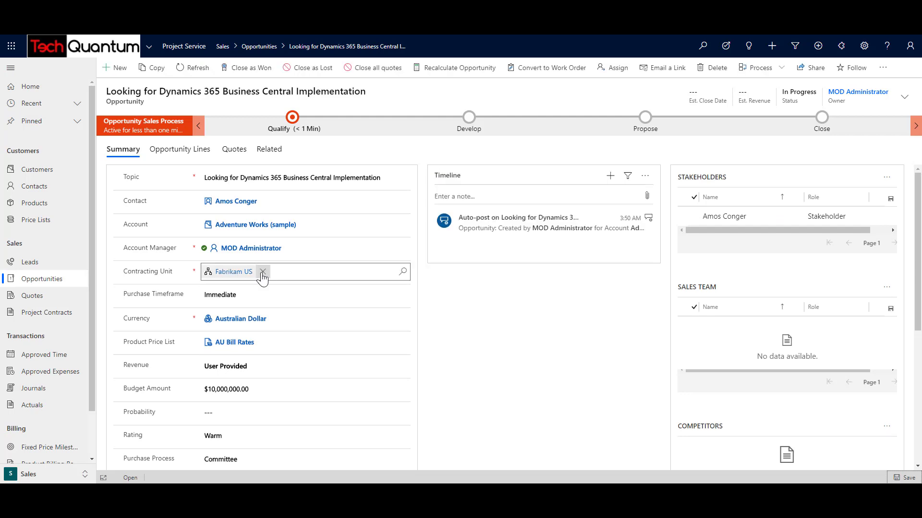
Change the opportunity's contracting unit to Tech Quantum - AU
left_click(262, 272)
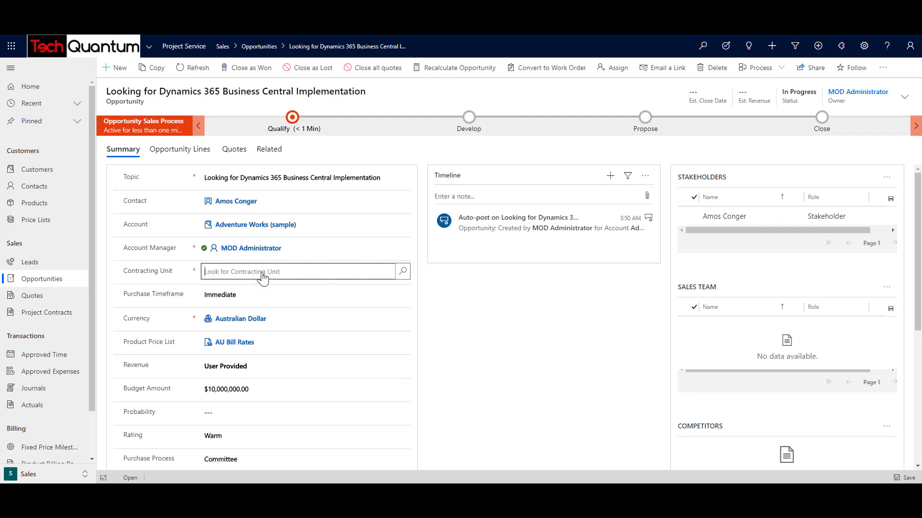
left_click(403, 271)
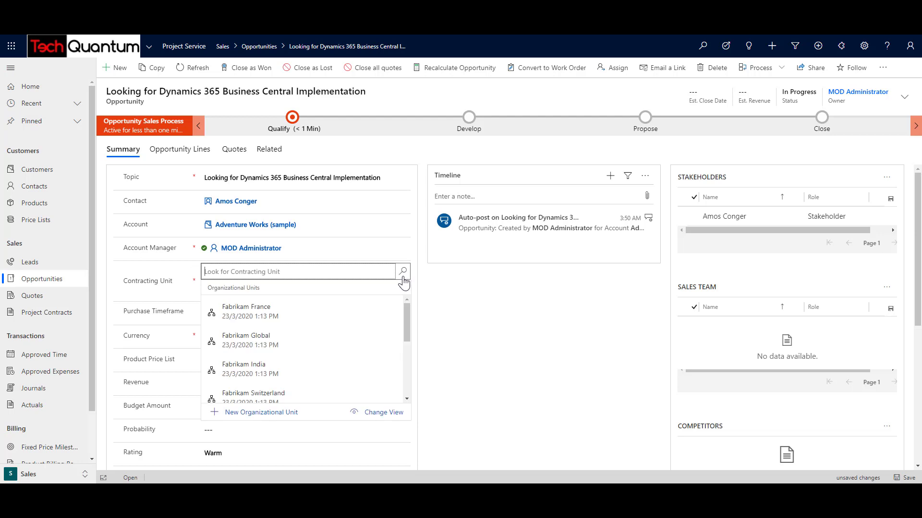
left_click_drag(407, 315, 412, 398)
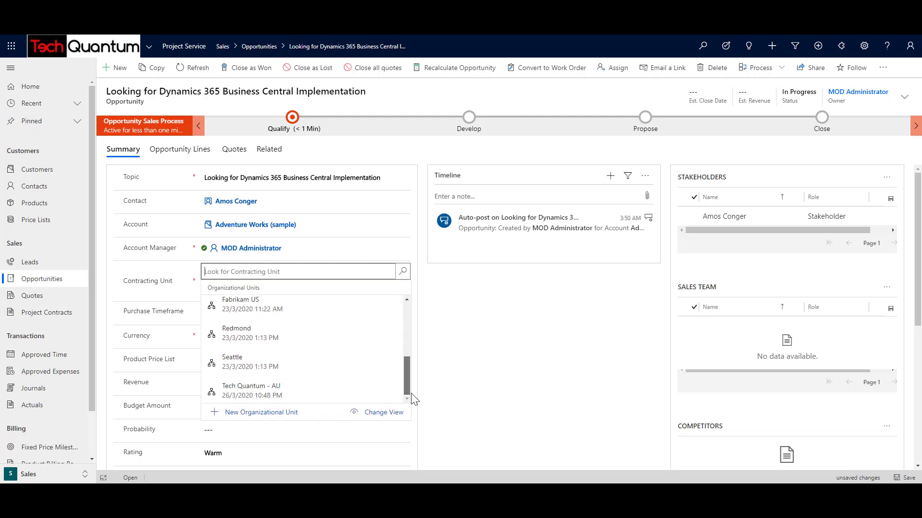
left_click(314, 391)
Set the opportunity's probability to 85 and its rating to Hot
scroll(269, 384, "down", 1)
left_click(234, 366)
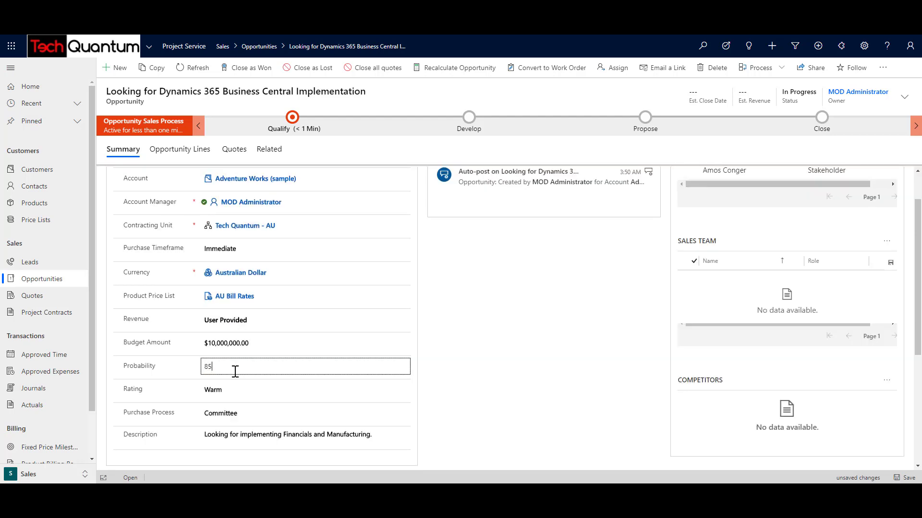
key("Tab")
key("h")
key("shift+Tab")
left_click(215, 392)
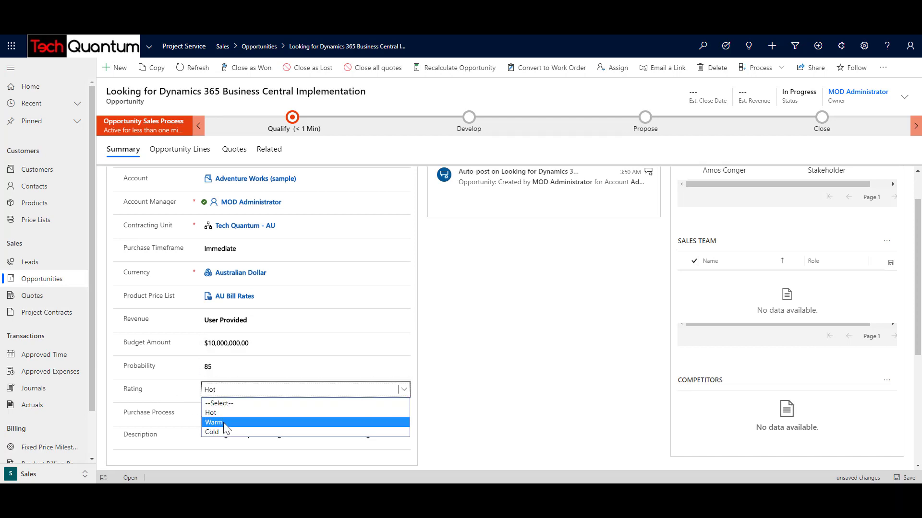
left_click(221, 412)
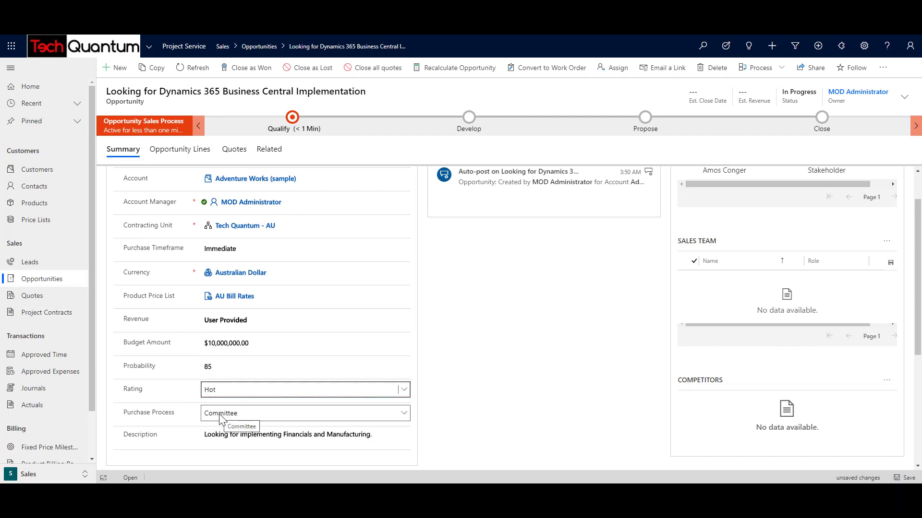
Look through the timeline's note form and activity types, and the options available for stakeholders
scroll(221, 420, "up", 2)
left_click(468, 203)
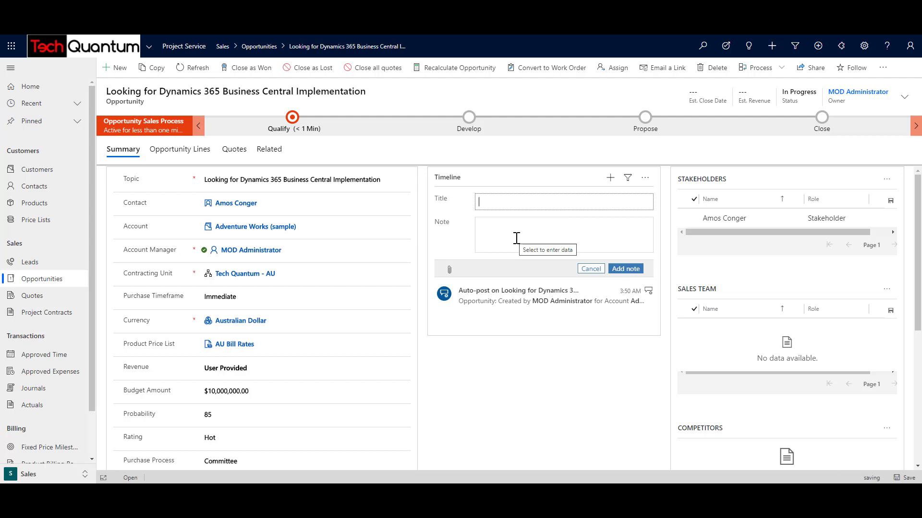
left_click(591, 270)
left_click(610, 180)
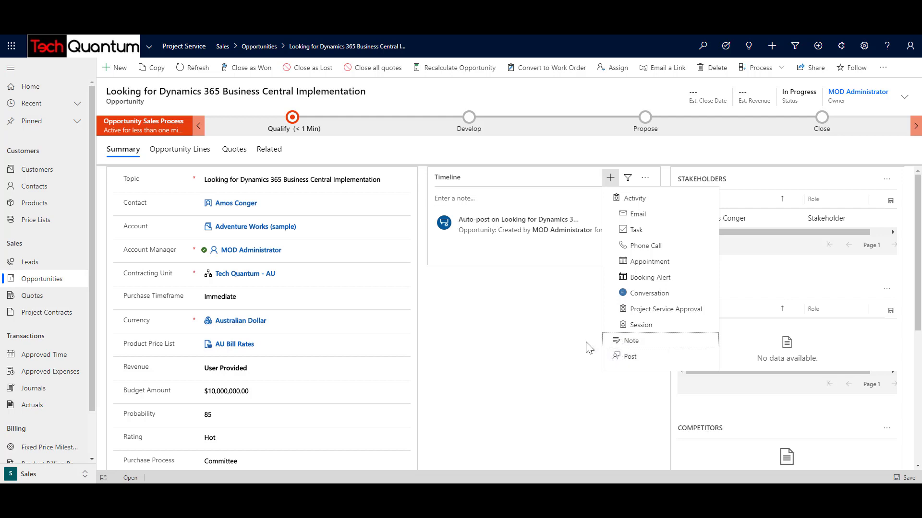
left_click(573, 335)
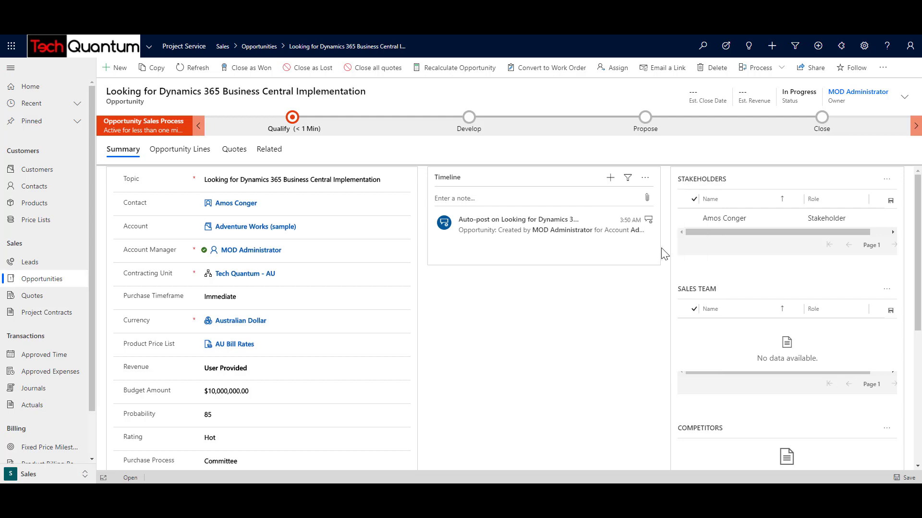
left_click(886, 180)
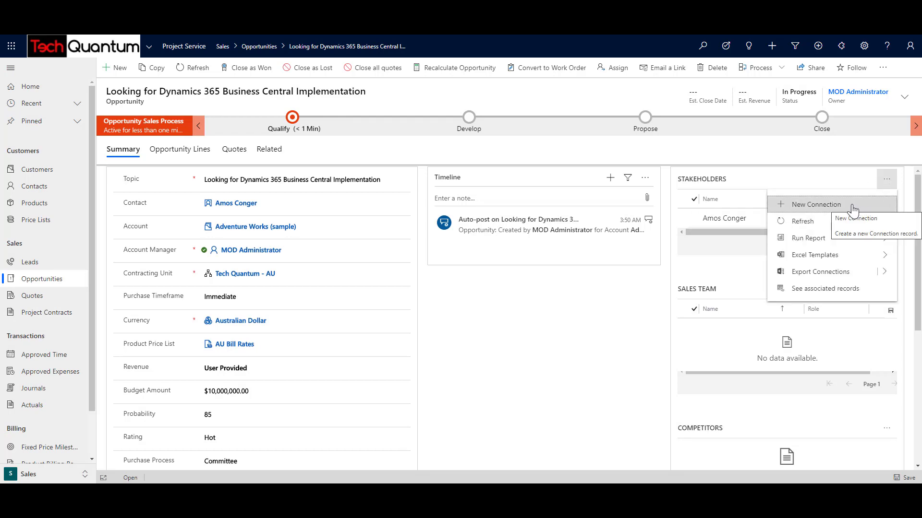
left_click(622, 323)
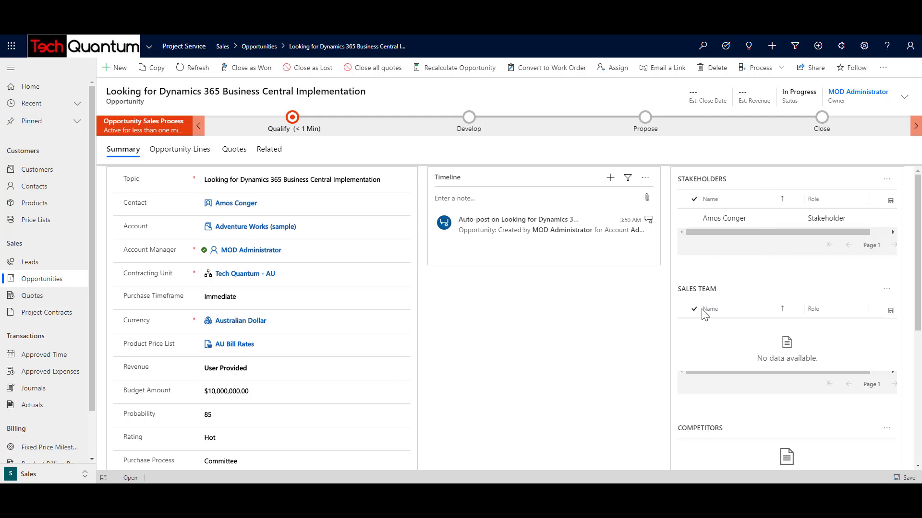
Add the first listed user to the opportunity's sales team as a new connection
left_click(889, 289)
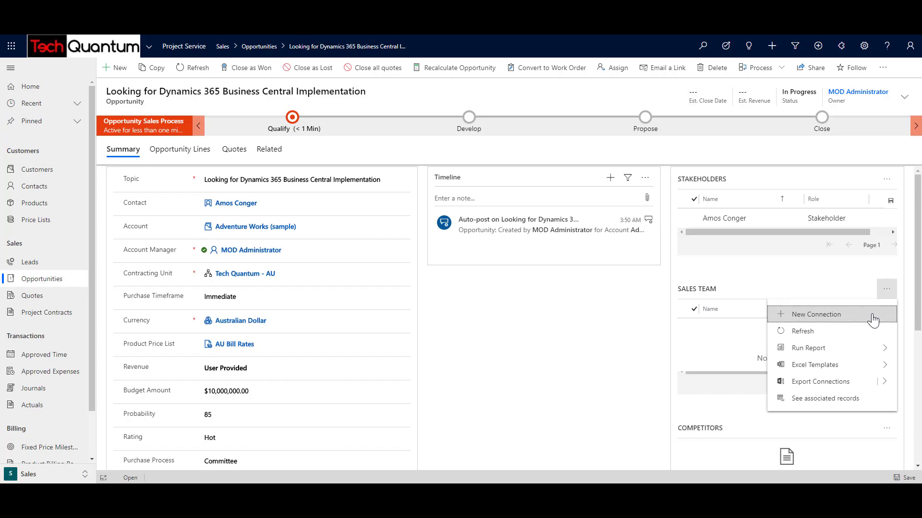
left_click(874, 314)
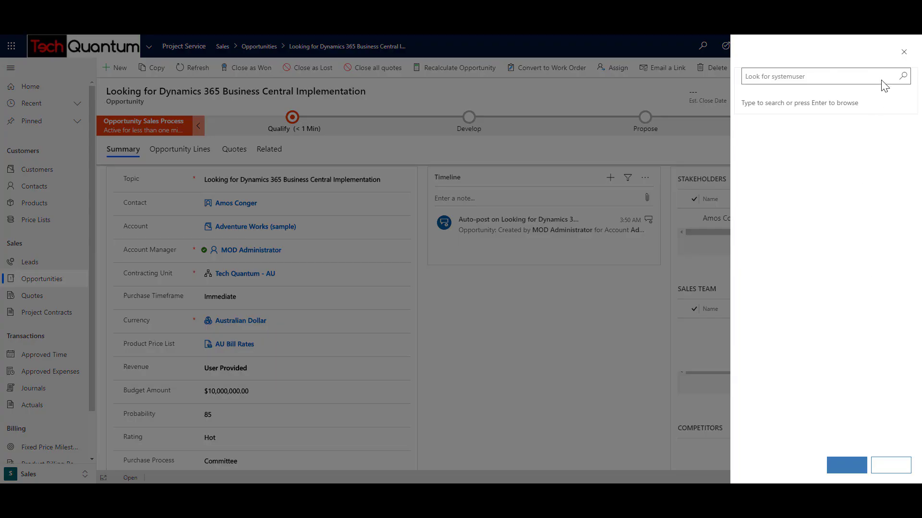
left_click(904, 87)
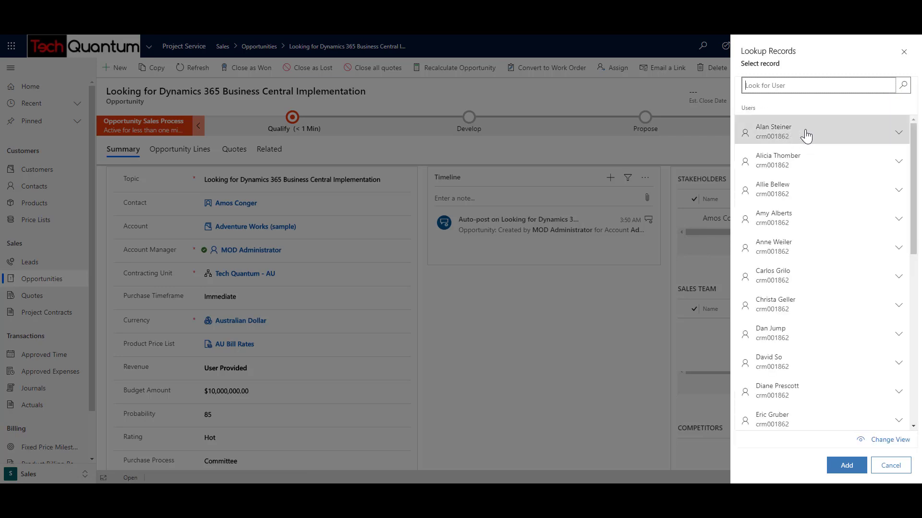
left_click(799, 136)
left_click(846, 466)
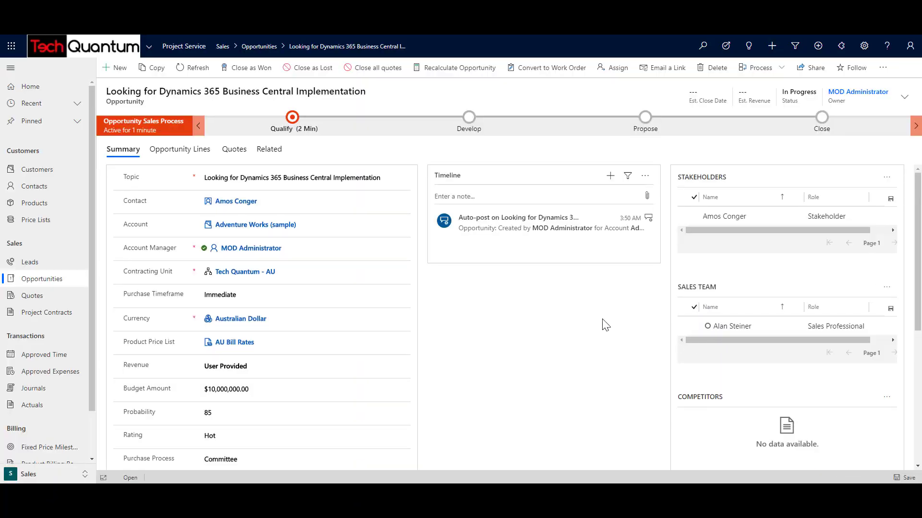
Look at the options available for the opportunity's competitors
scroll(655, 343, "down", 3)
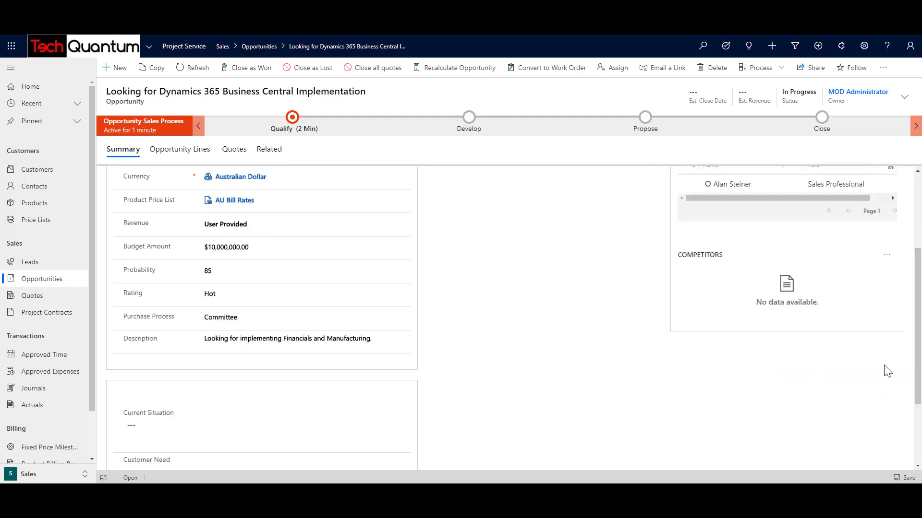
left_click(889, 258)
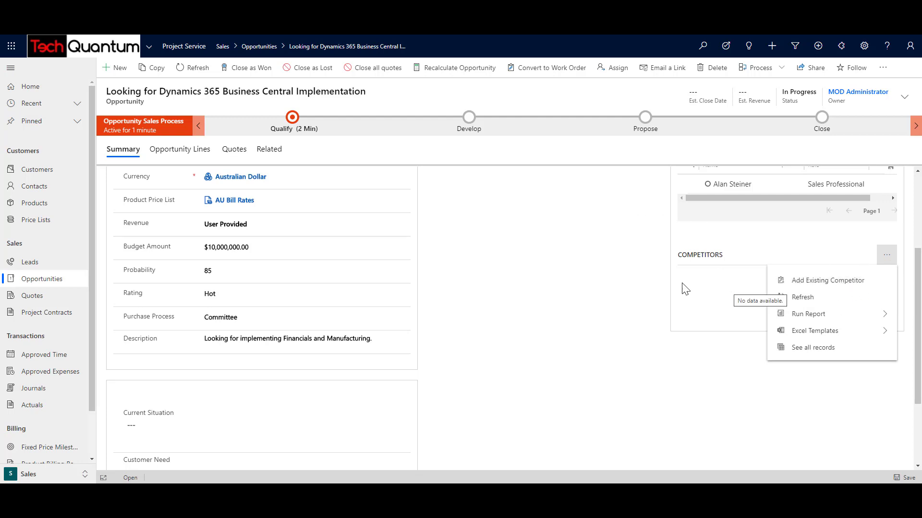
scroll(685, 288, "up", 3)
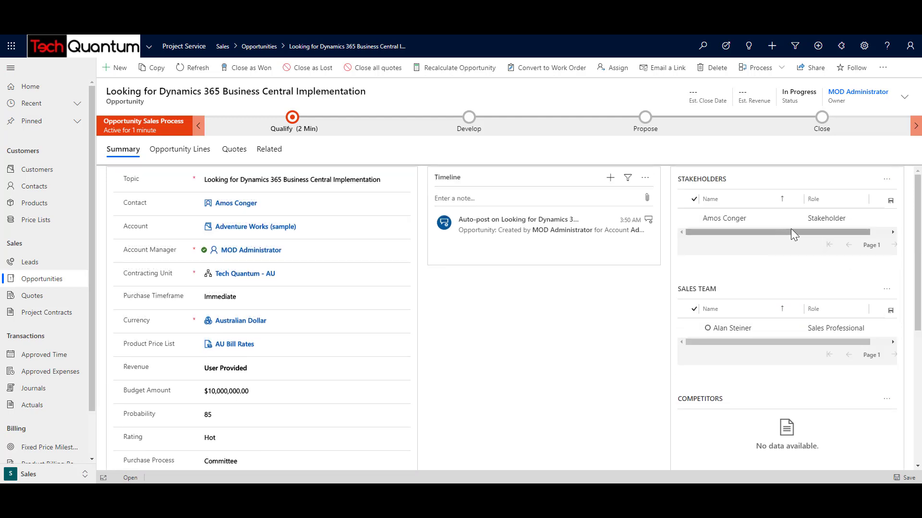
Change the listed stakeholder's role to Decision Maker and save the stakeholder record
left_click(845, 220)
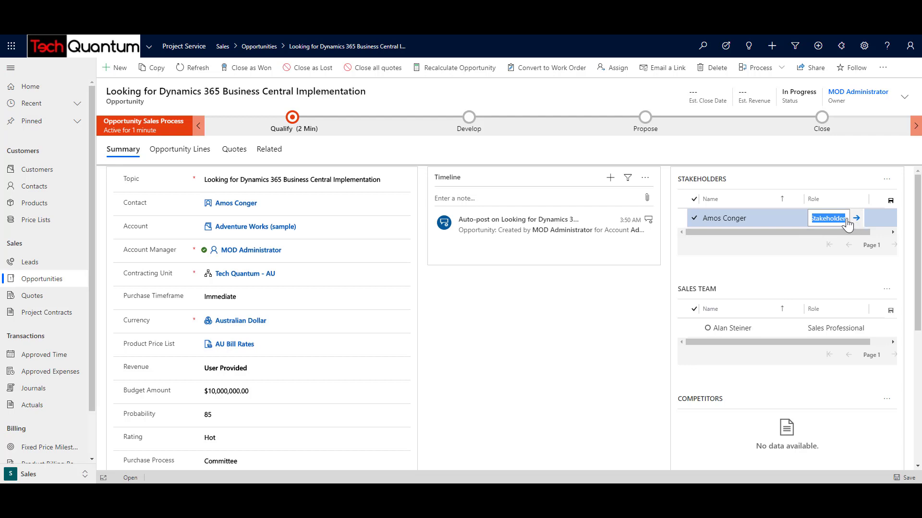
left_click(842, 220)
type("De")
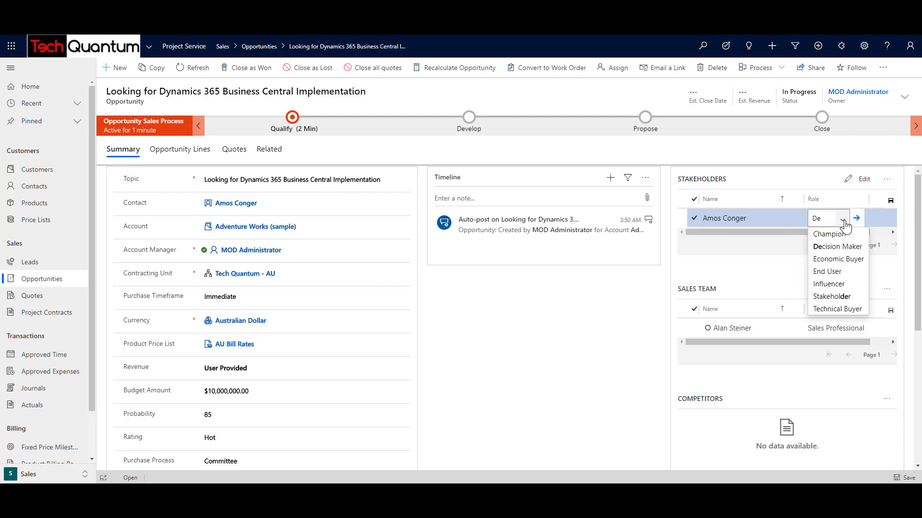
left_click(856, 247)
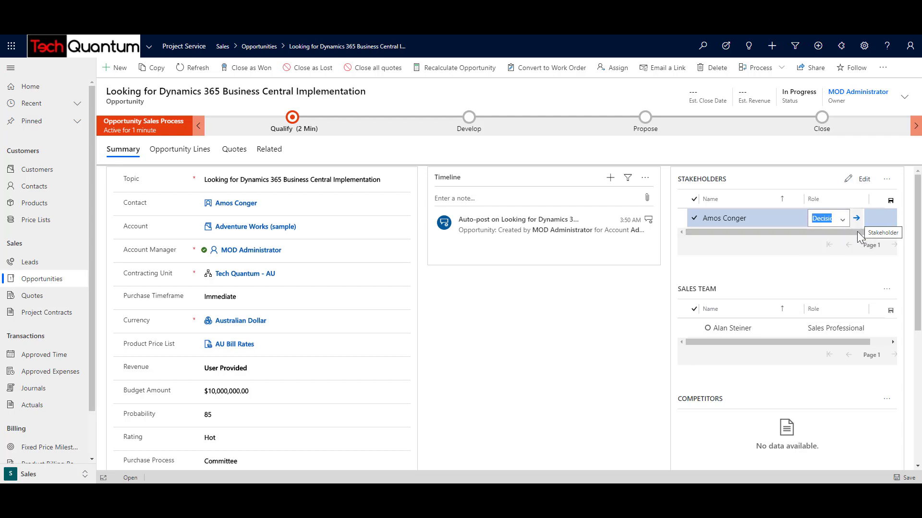
left_click(765, 238)
left_click(889, 202)
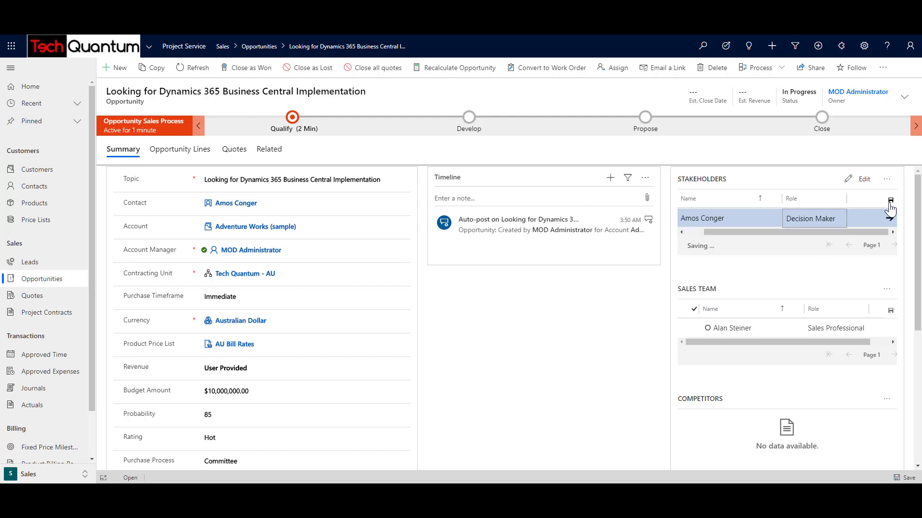
Select Sales Professional as the sales team member's role and save the sales team record
left_click(832, 330)
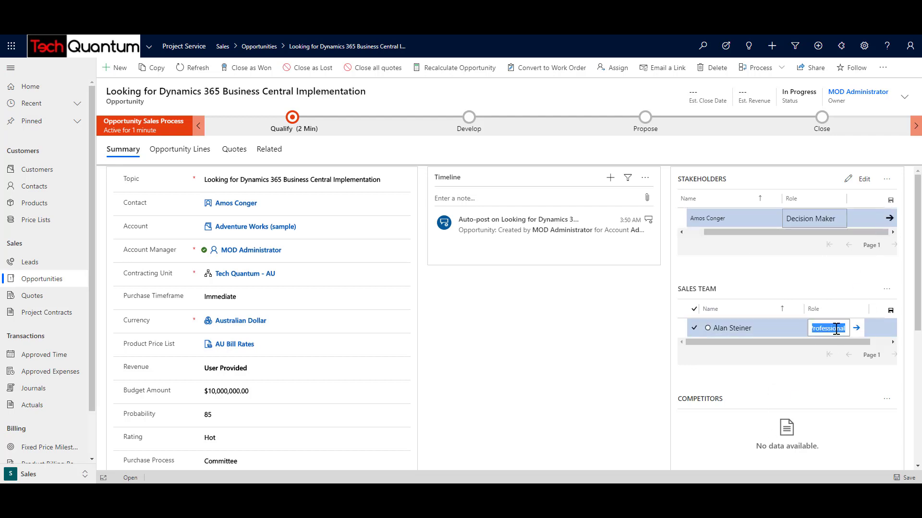
type("S")
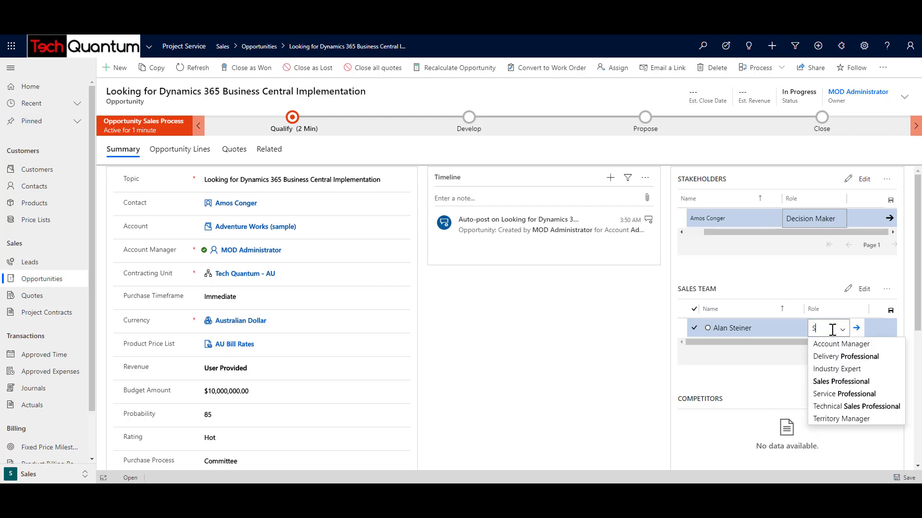
left_click(830, 382)
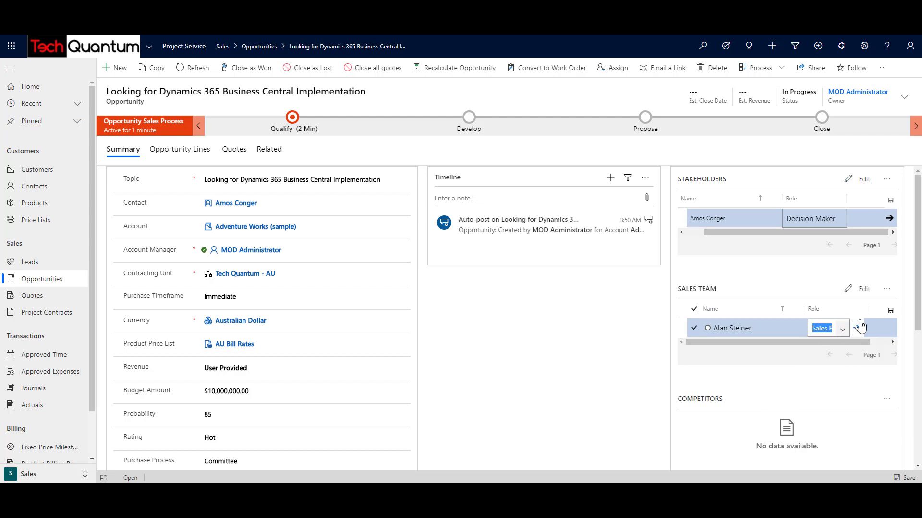
left_click(889, 312)
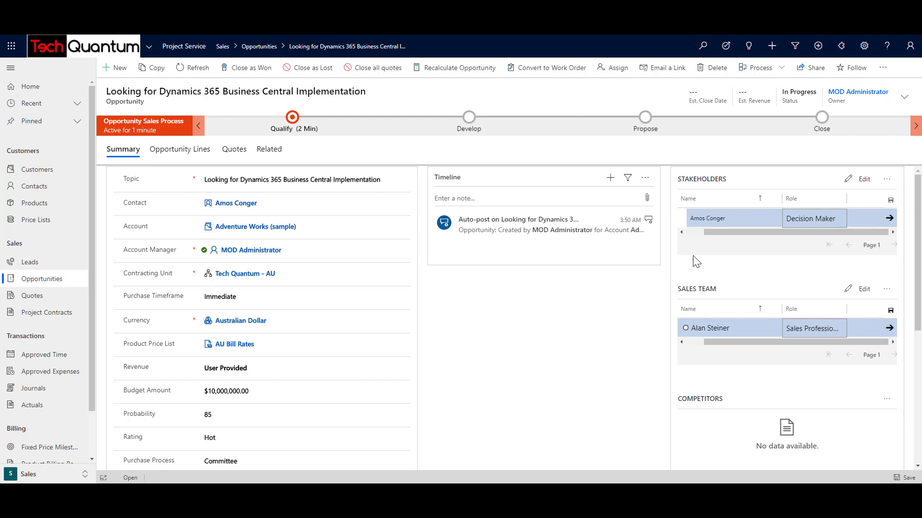
Describe the decentralized current situation, the need for a centralized automation solution, and the proposed solution as "Proposing Business Central with Power BI"
scroll(485, 360, "down", 3)
scroll(480, 353, "down", 3)
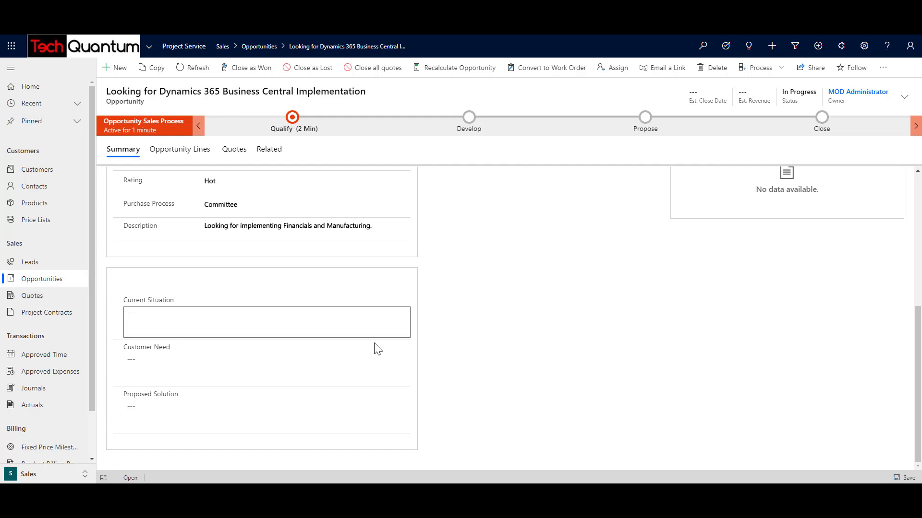
scroll(461, 336, "up", 5)
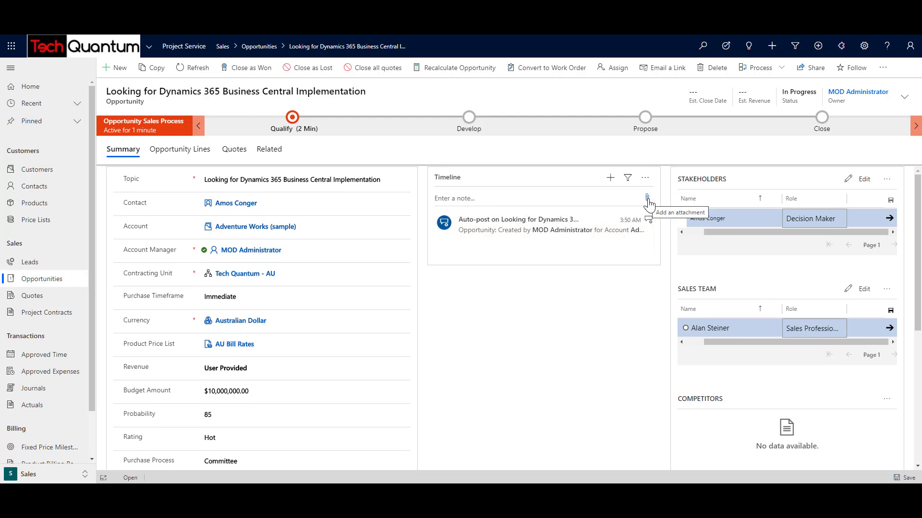
scroll(189, 380, "down", 5)
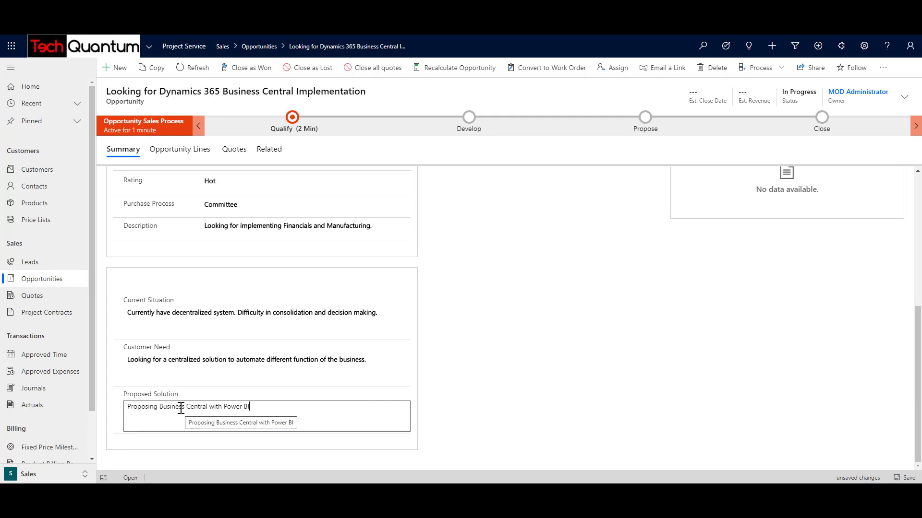
left_click(454, 373)
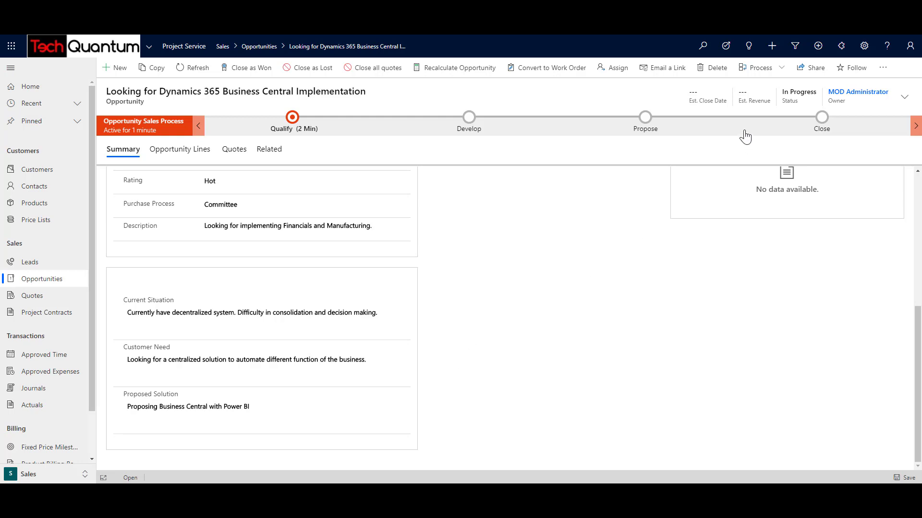
Set the opportunity's estimated close date to 31/12/2020
left_click(904, 98)
left_click(815, 121)
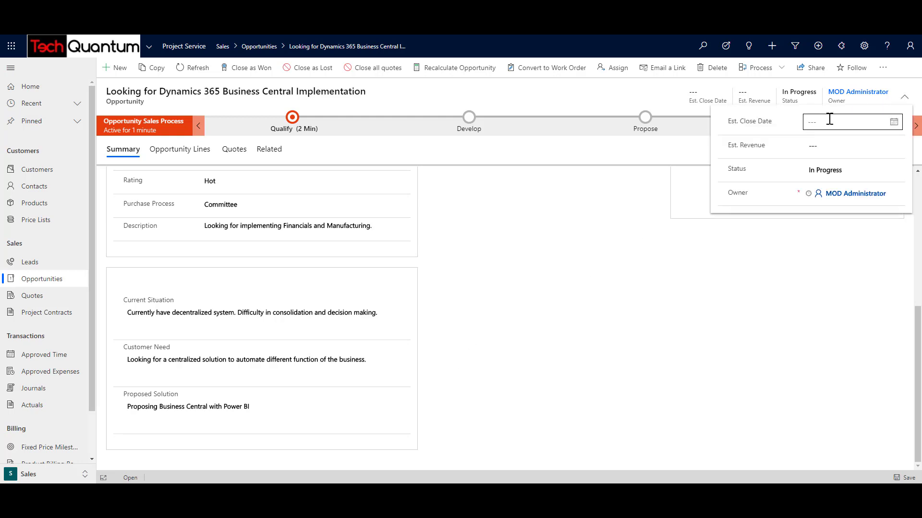
type("31/12/2020")
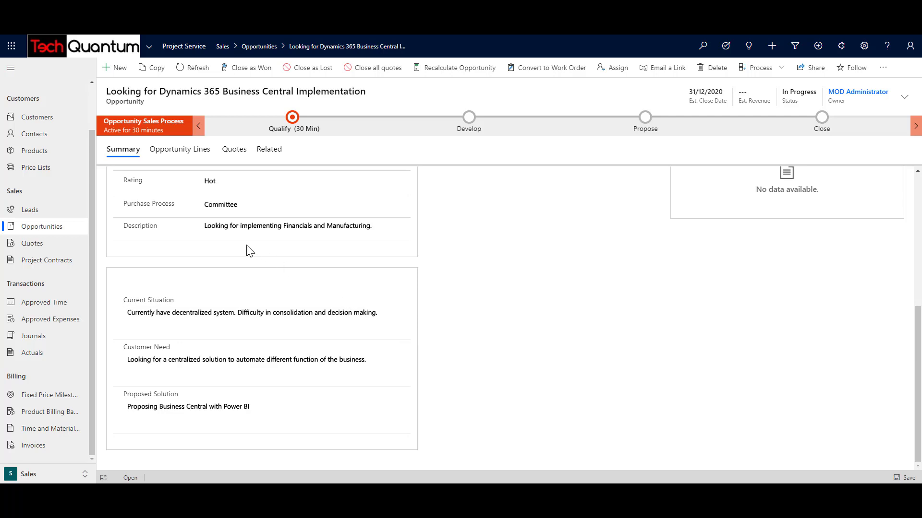
Start a new product-based opportunity line of type Product, using the existing product Microsoft Dynamics Business Central
left_click(171, 150)
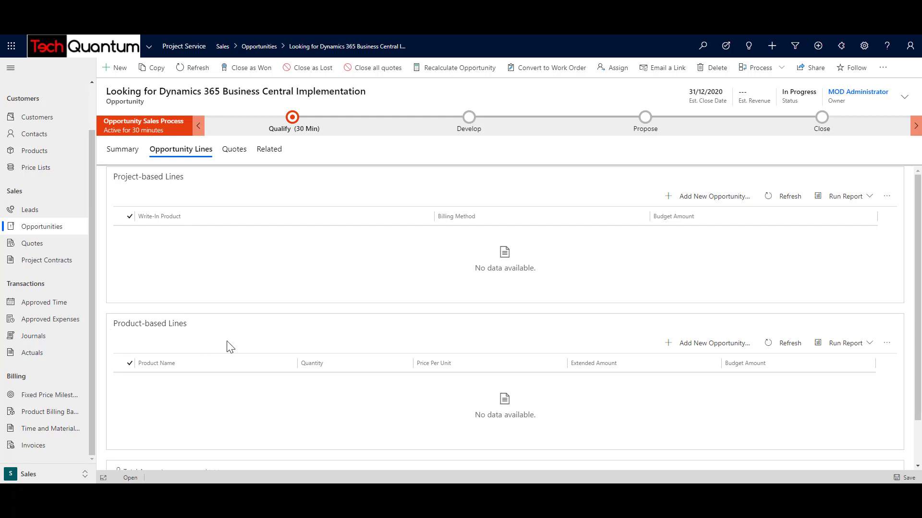
left_click(673, 344)
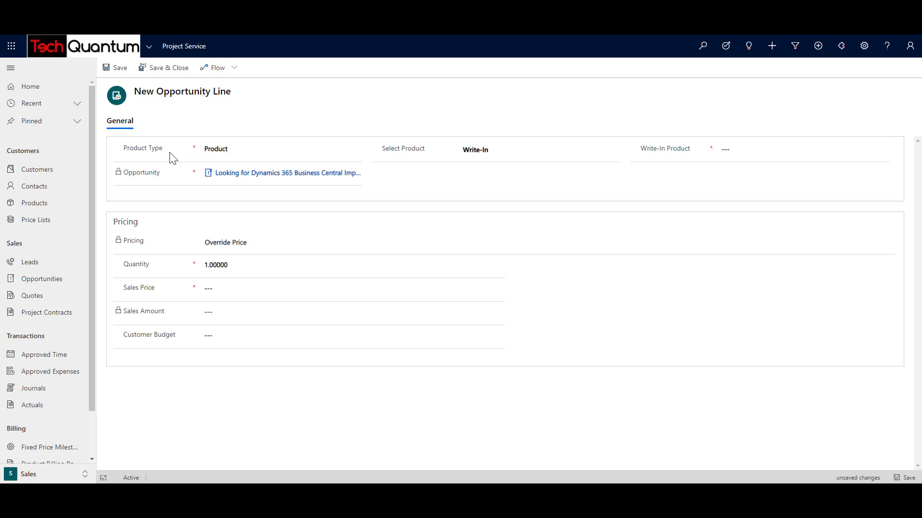
left_click(224, 149)
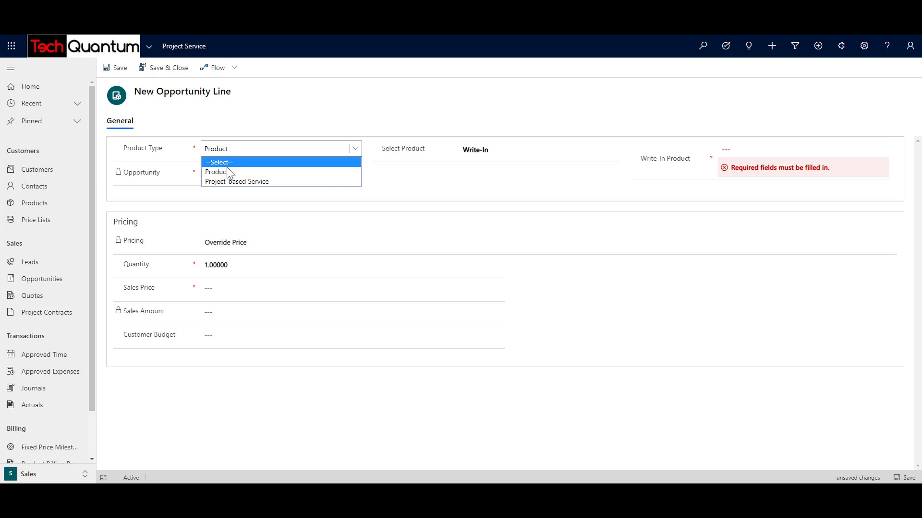
left_click(224, 171)
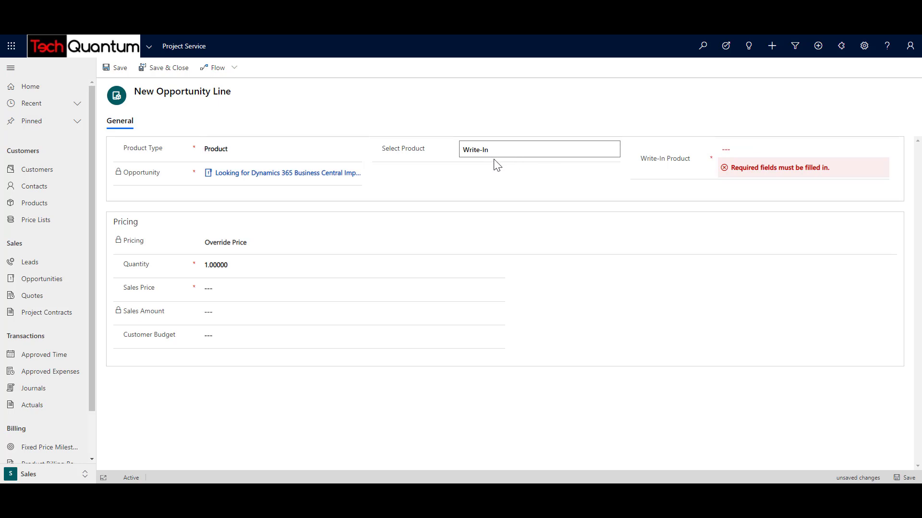
left_click(481, 160)
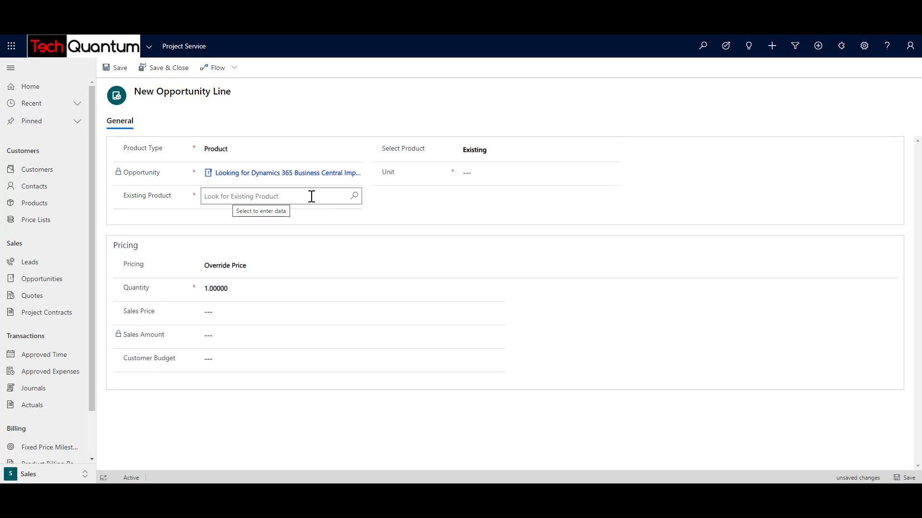
left_click(312, 196)
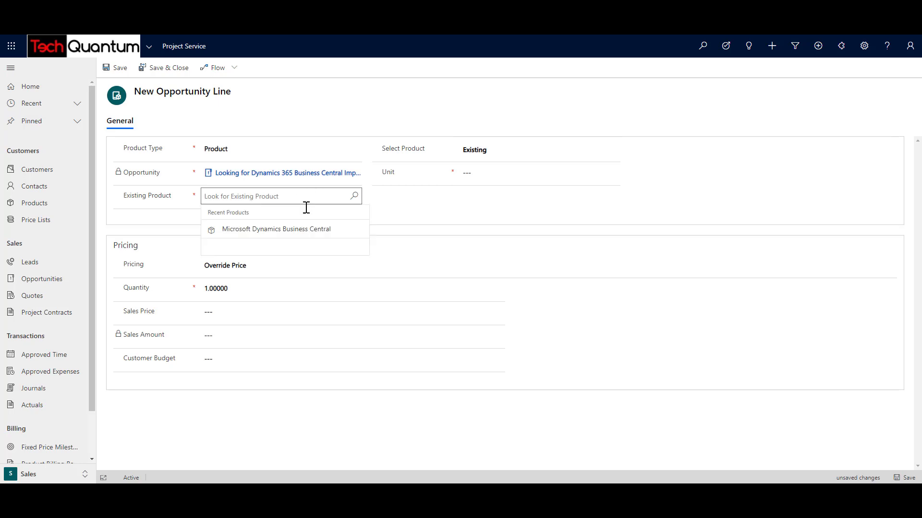
left_click(275, 231)
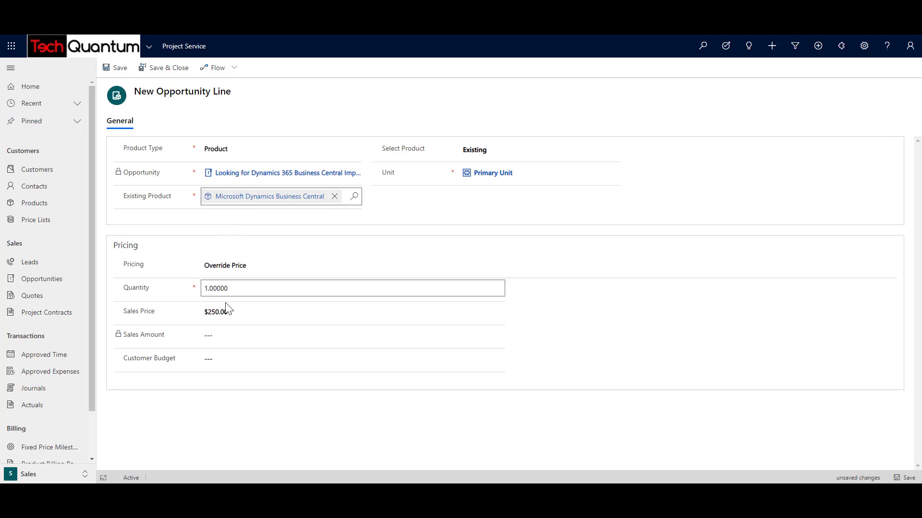
Set the line's pricing to Use Default and its quantity to 25, save it and return to the opportunity
left_click(227, 269)
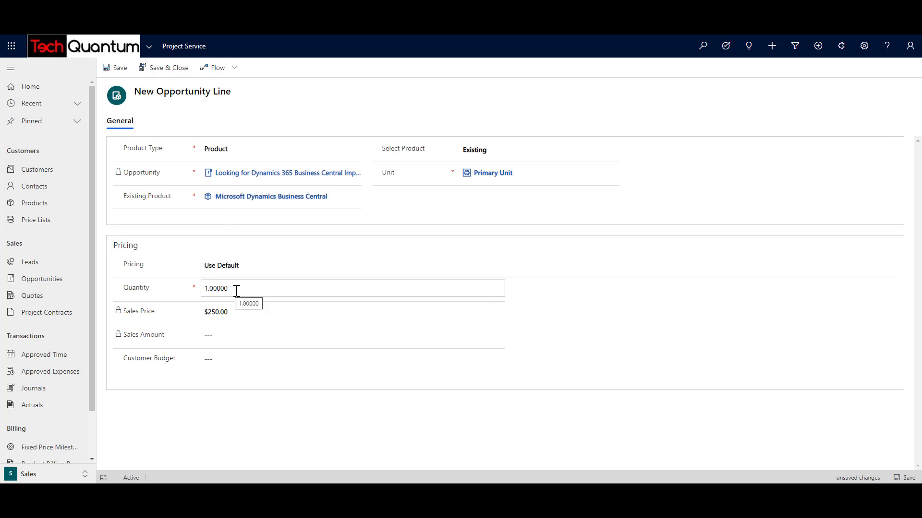
left_click(237, 289)
type("1")
type("5")
key("Tab")
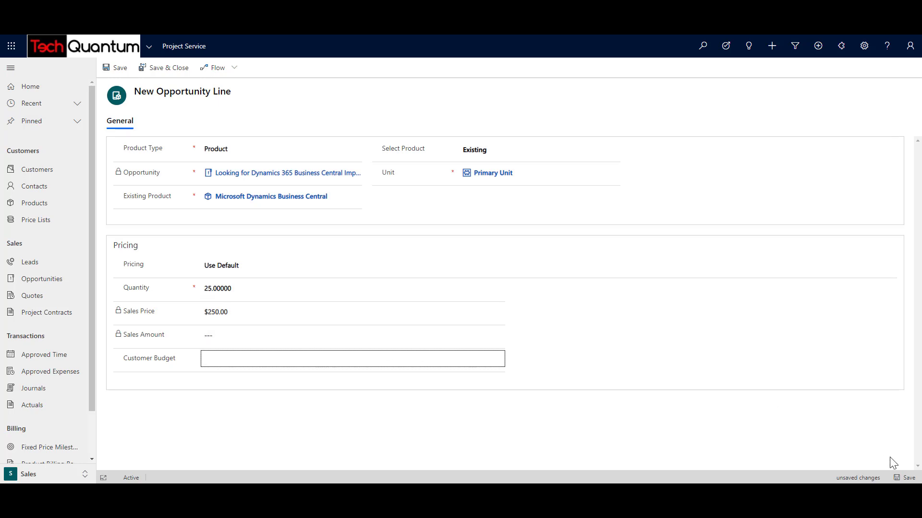
left_click(906, 477)
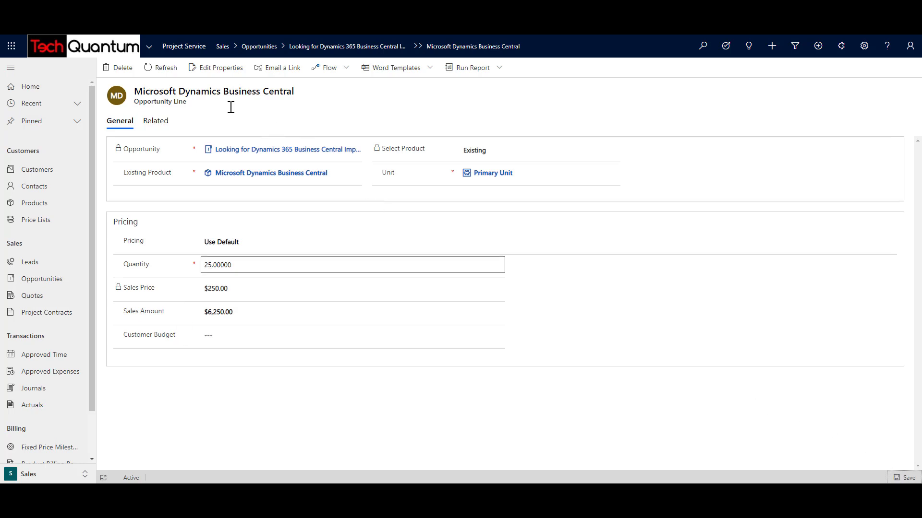
left_click(387, 47)
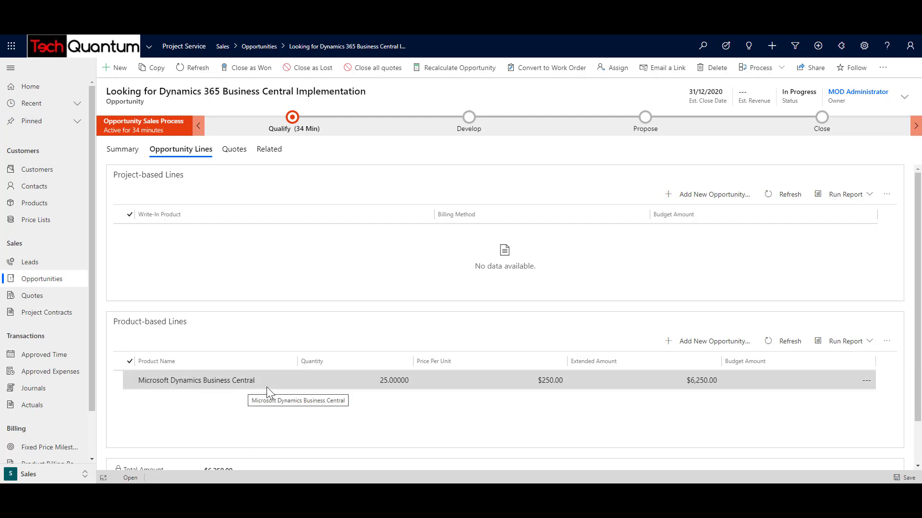
Start a new project-based service line for the opportunity and name it "Business Central Implementation"
left_click(708, 198)
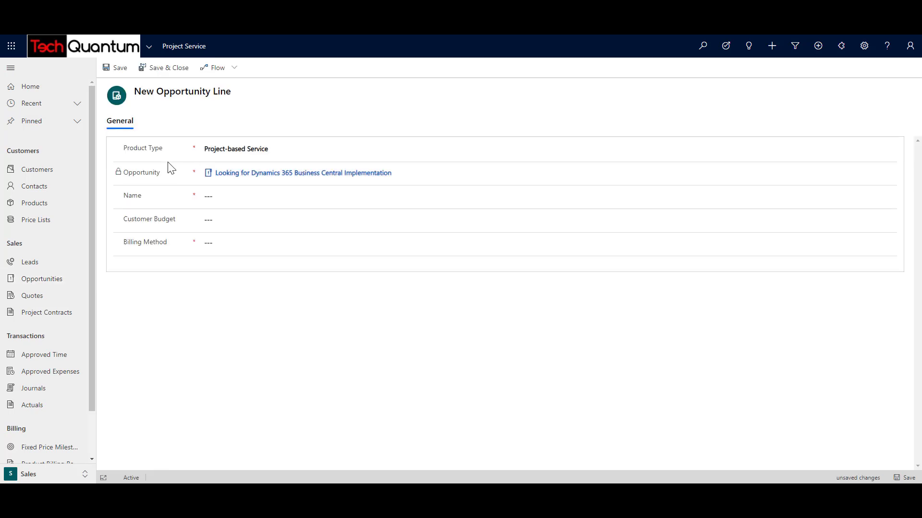
left_click(225, 151)
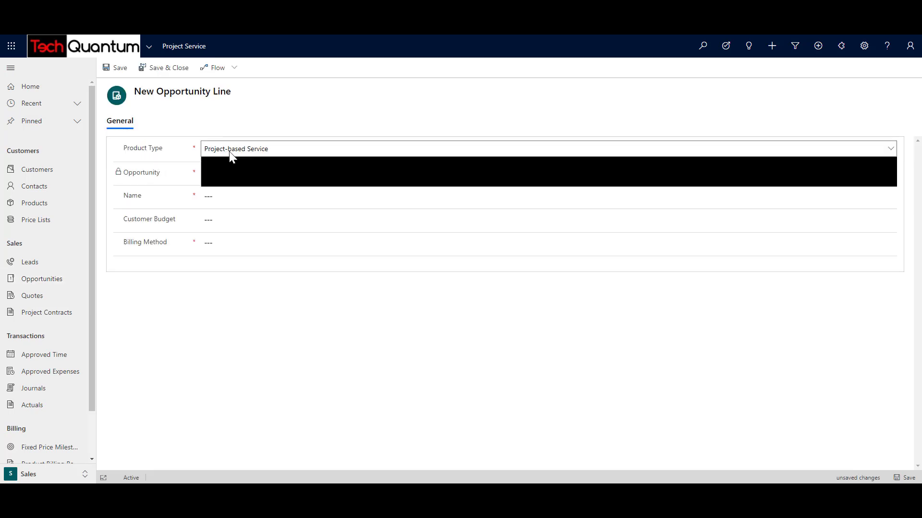
left_click(251, 287)
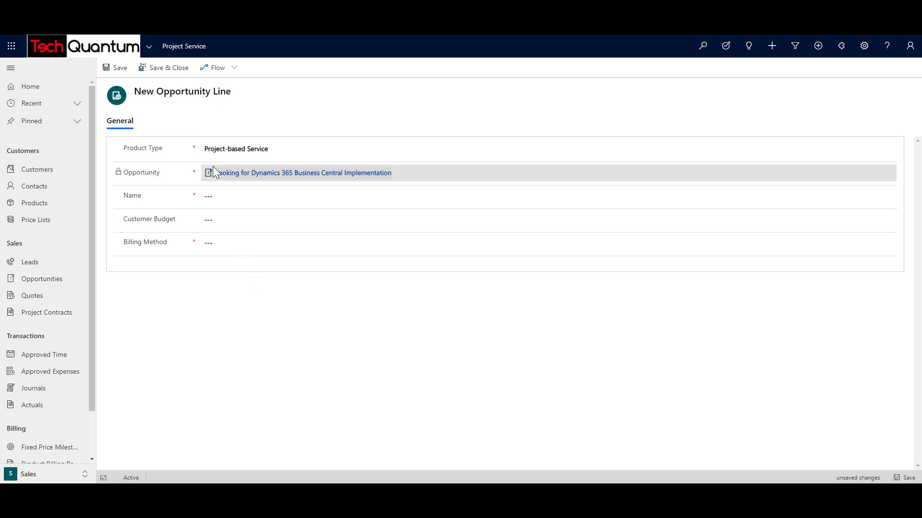
type("Business Central Implementation")
left_click_drag(325, 197, 194, 189)
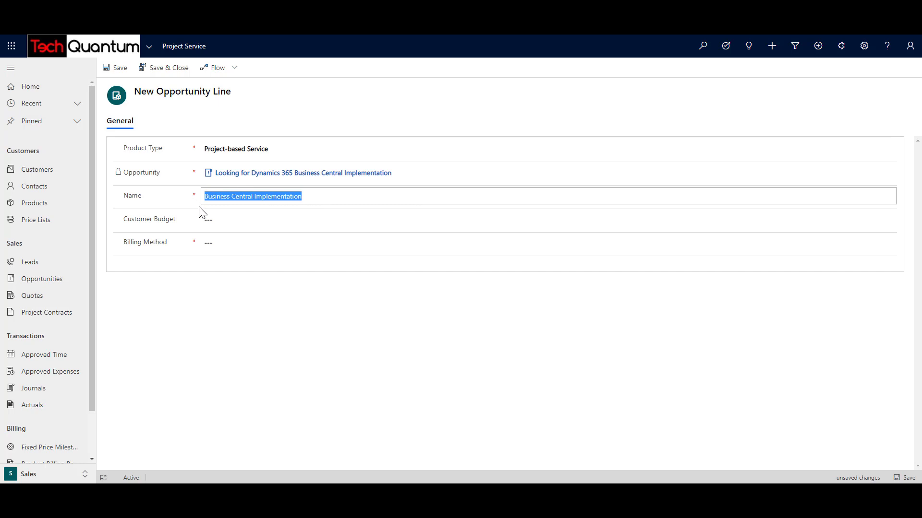
Name the service line "Business Central Implementation Services", set its customer budget to 4,500,000 and billing method to Time and Material, and save and close it
left_click(224, 220)
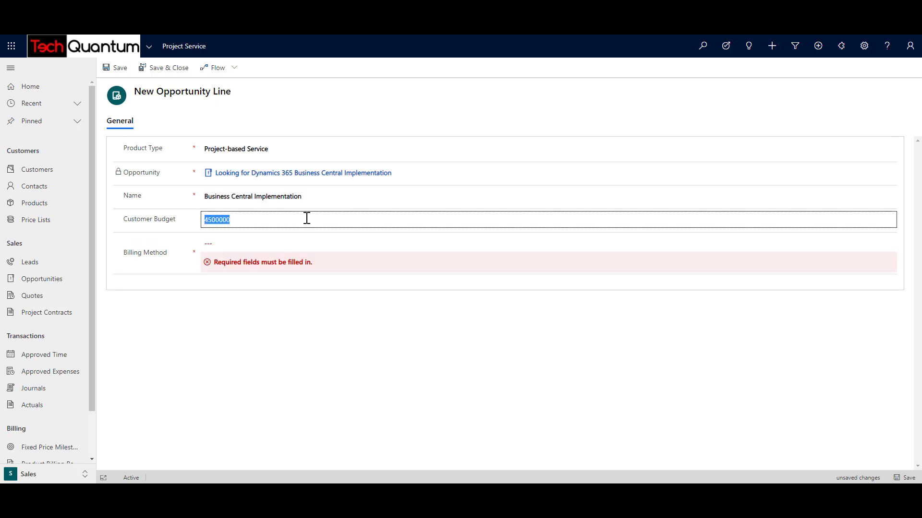
left_click_drag(280, 217, 243, 218)
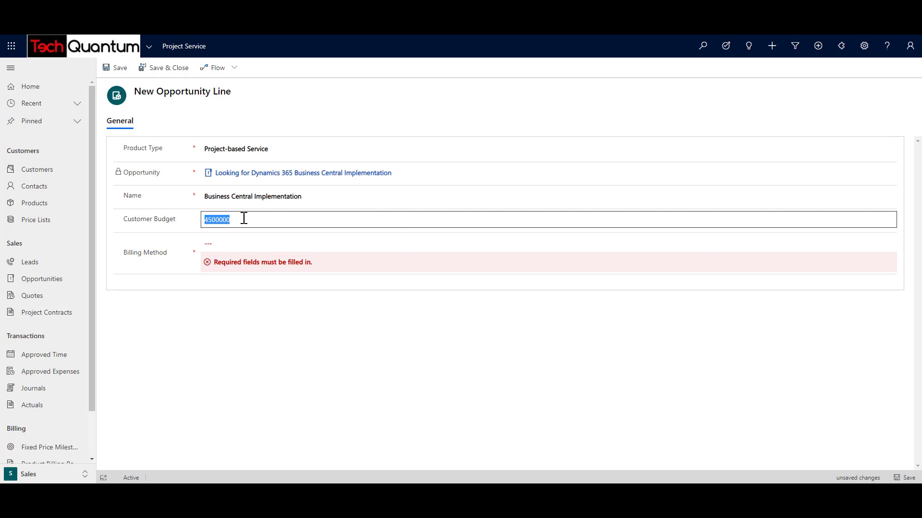
left_click(219, 243)
left_click(211, 243)
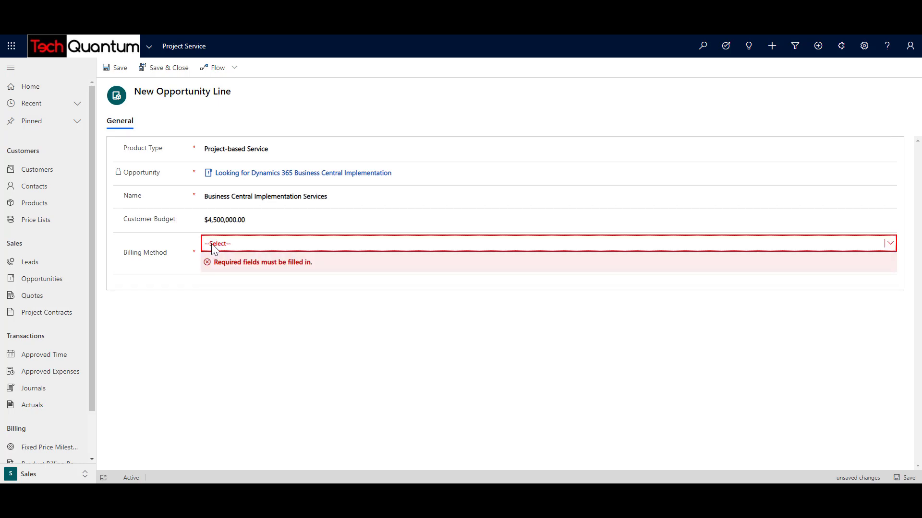
left_click(223, 244)
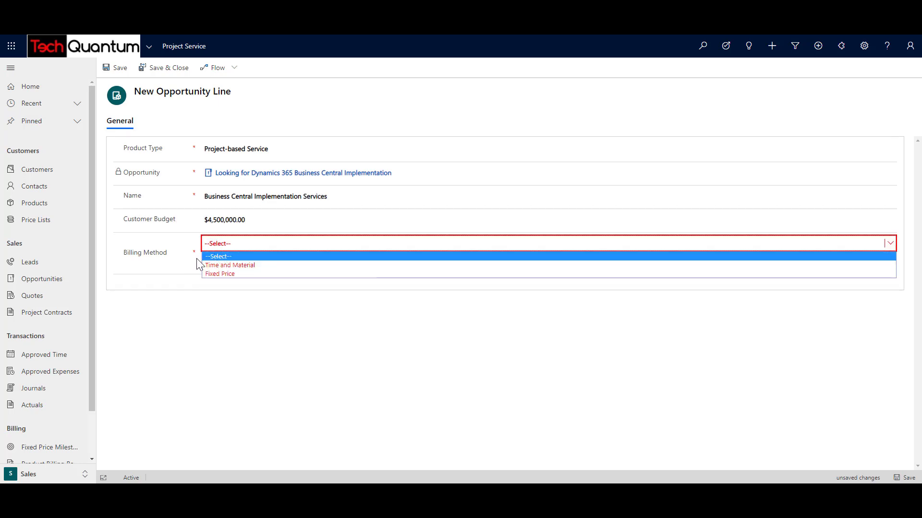
left_click(224, 265)
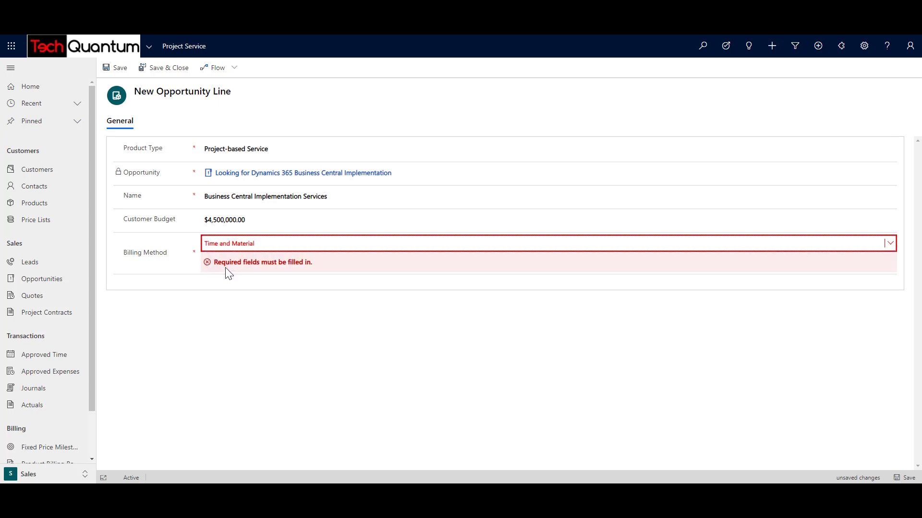
left_click(174, 73)
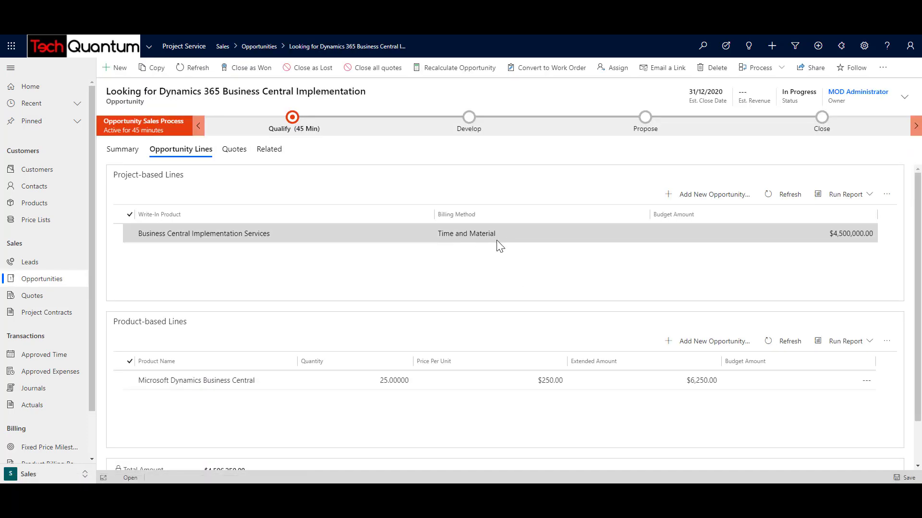
Add a project-based line named "Project Expenses" with a customer budget of 100,000 and Fixed Price billing, and save and close it
left_click(723, 200)
left_click(223, 197)
type("Projec")
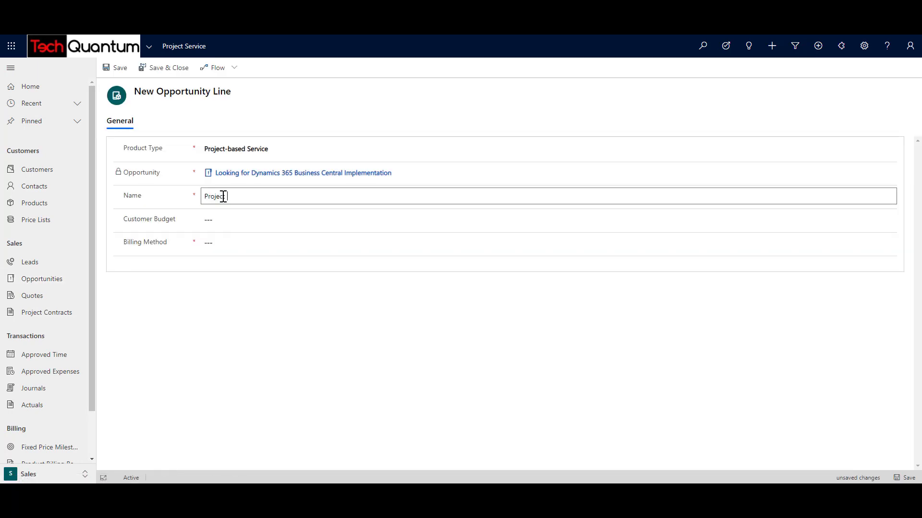
type("t Expenses")
left_click(242, 221)
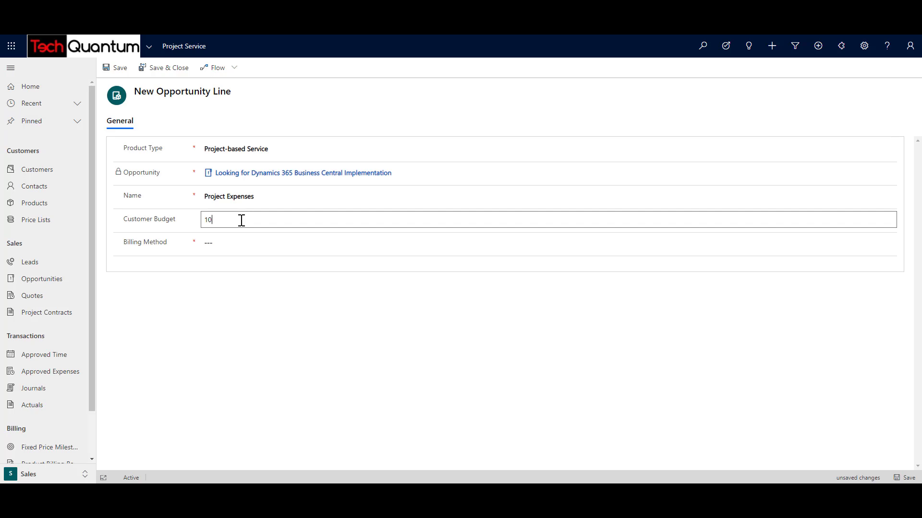
left_click(259, 244)
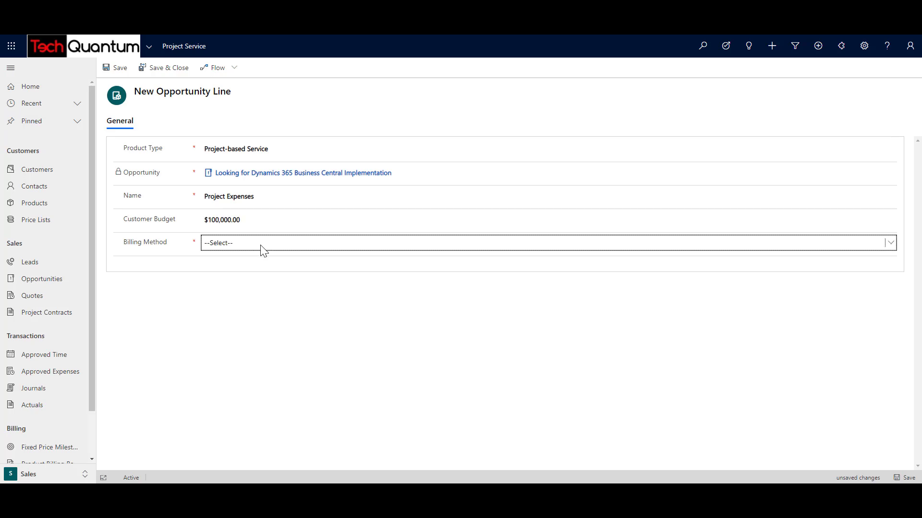
left_click(258, 247)
left_click(254, 274)
left_click(170, 68)
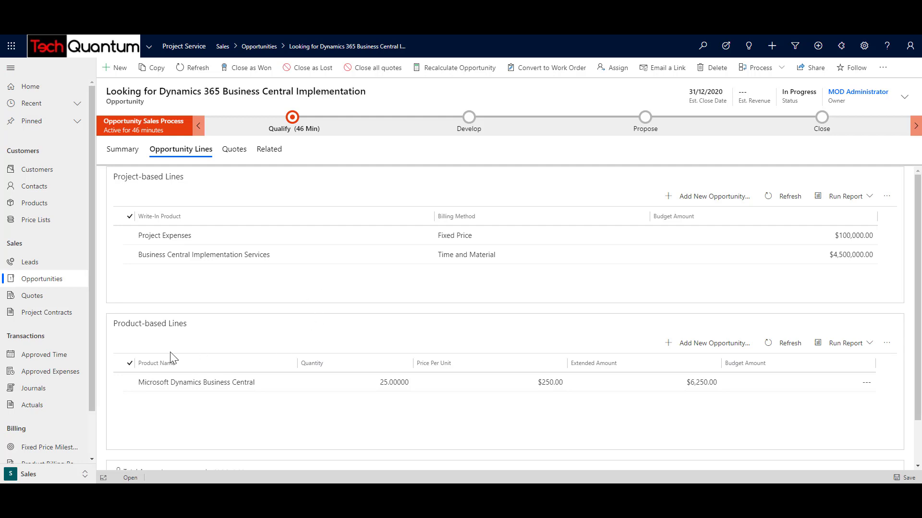
Edit the Microsoft Dynamics Business Central product line, setting its quantity to 50, and save it and return to the opportunity
scroll(207, 399, "down", 2)
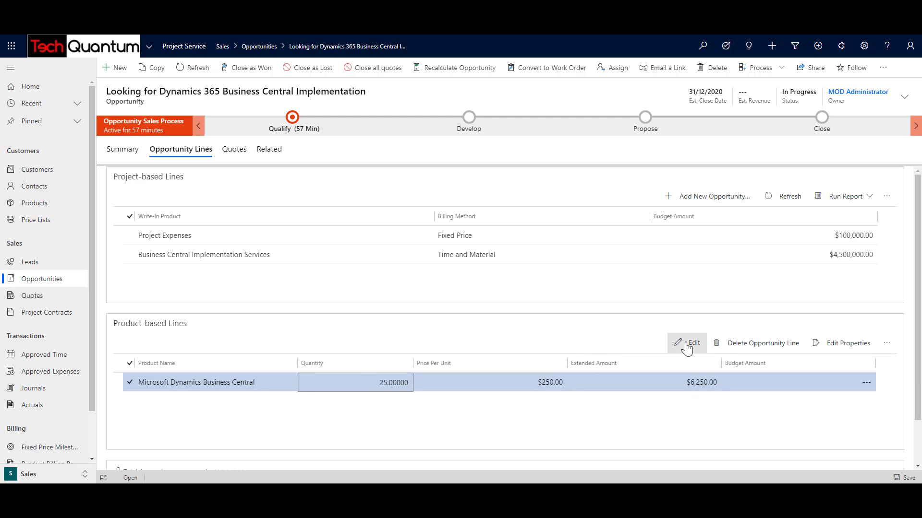
left_click(671, 342)
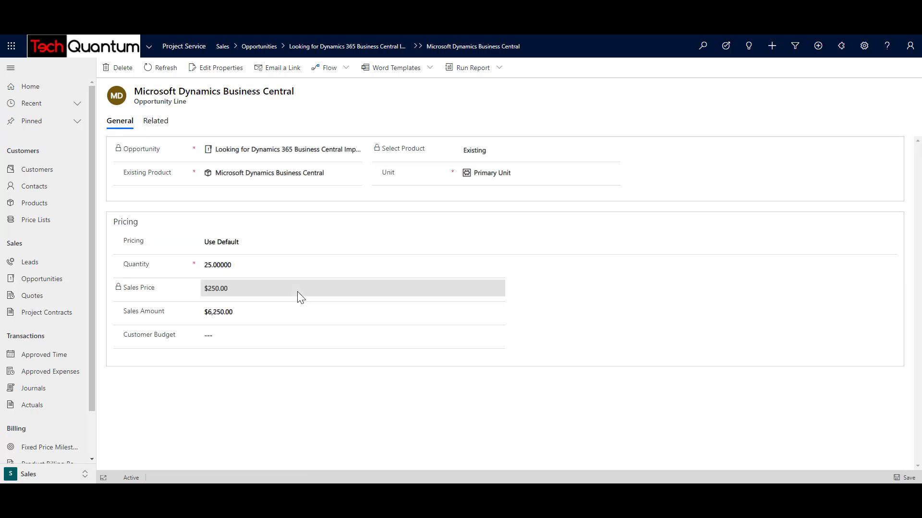
left_click(245, 264)
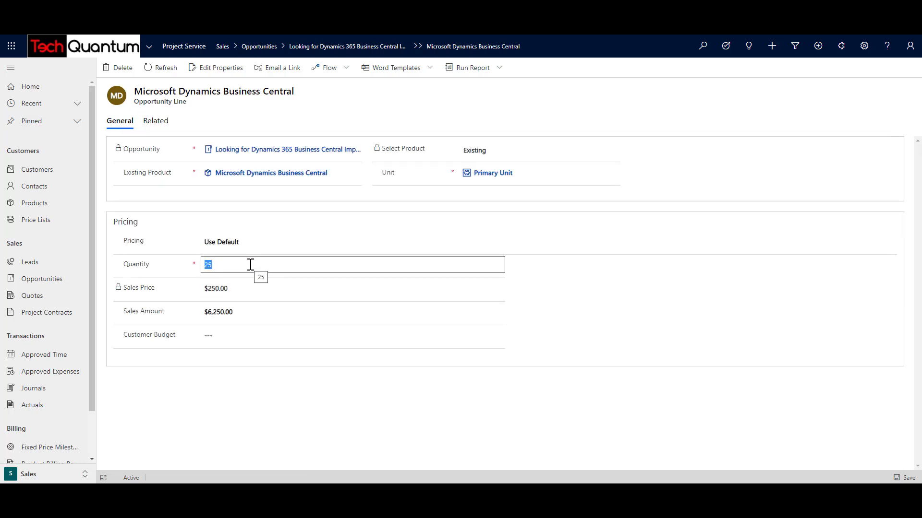
type("5")
left_click(909, 478)
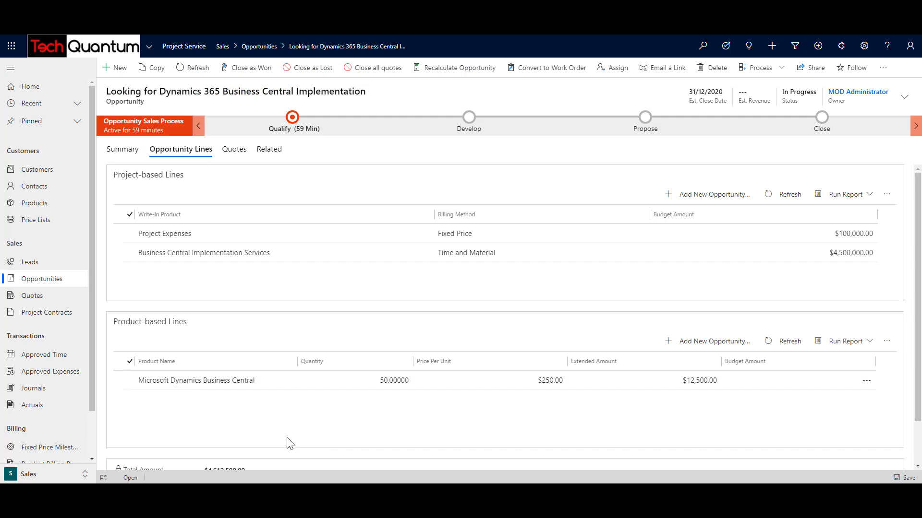
Review the Qualify stage details of the opportunity's sales process and advance it to the Develop stage
scroll(284, 437, "down", 2)
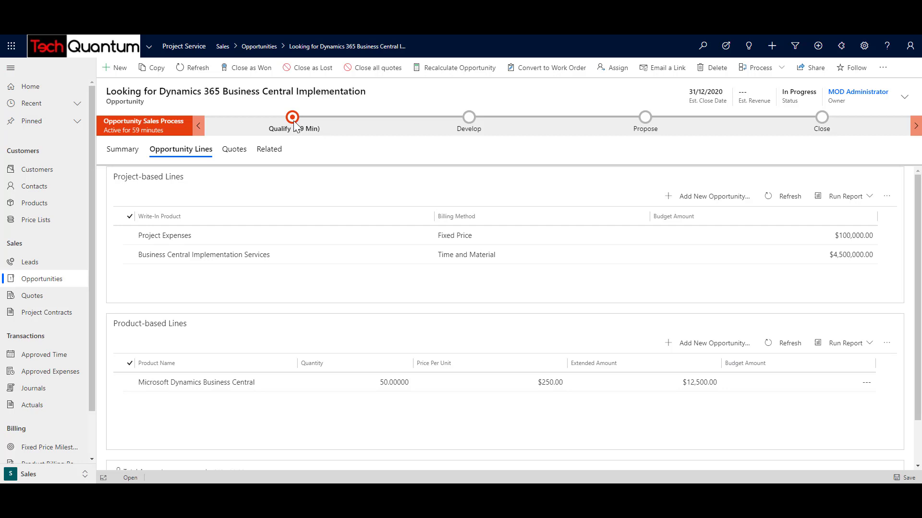
left_click(285, 134)
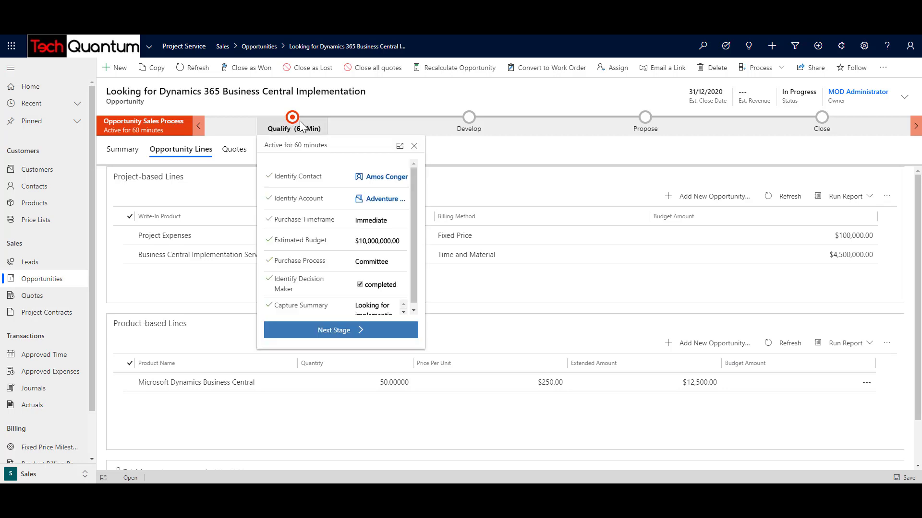
scroll(336, 236, "down", 1)
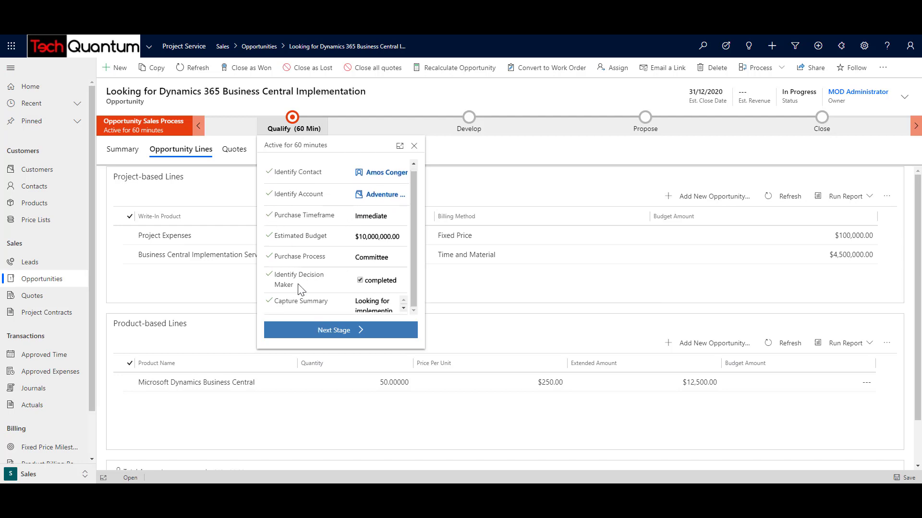
left_click(324, 332)
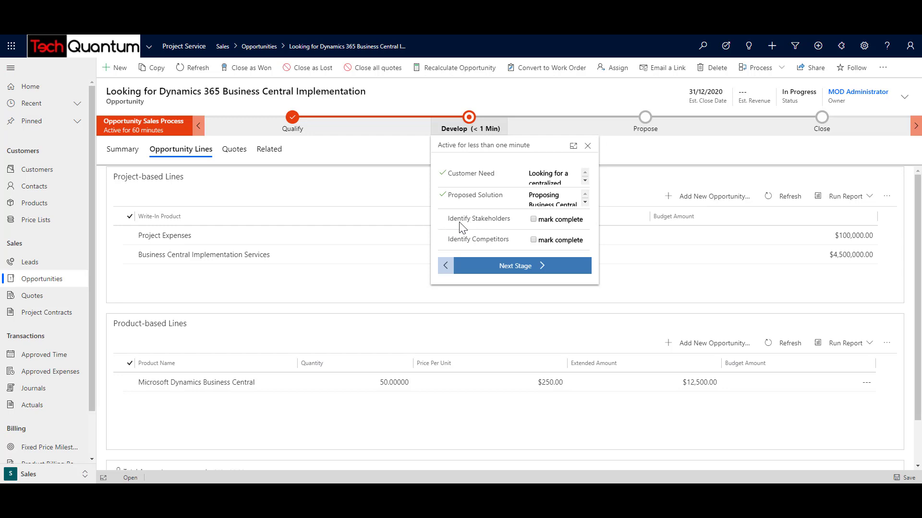
Mark Identify Stakeholders and Identify Competitors as complete in the Develop stage and advance the opportunity to Propose
left_click(533, 219)
left_click(533, 240)
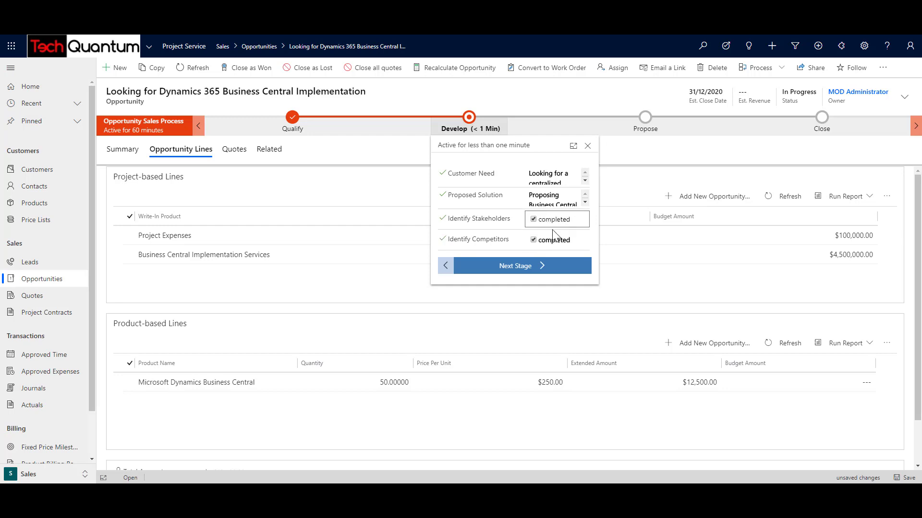
left_click(516, 267)
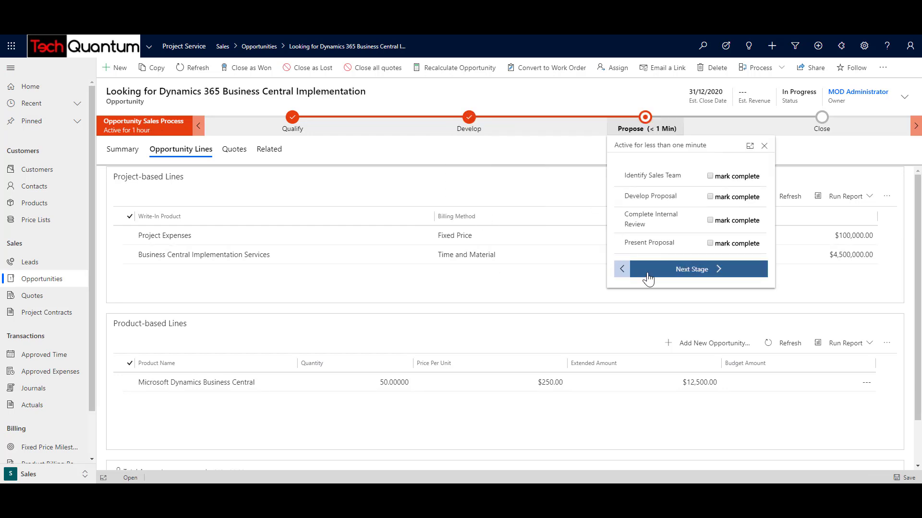